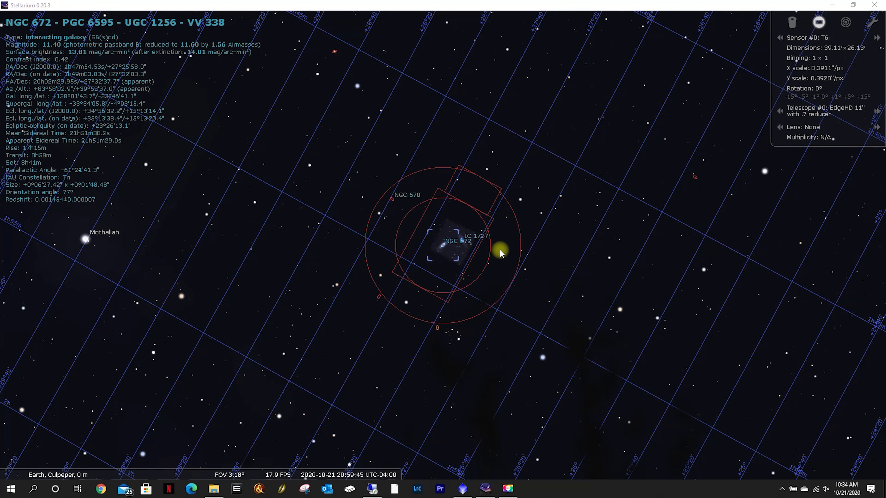
Examine how NGC 672 and IC 1727 fit inside the T6i sensor frame
scroll(507, 240, "up", 5)
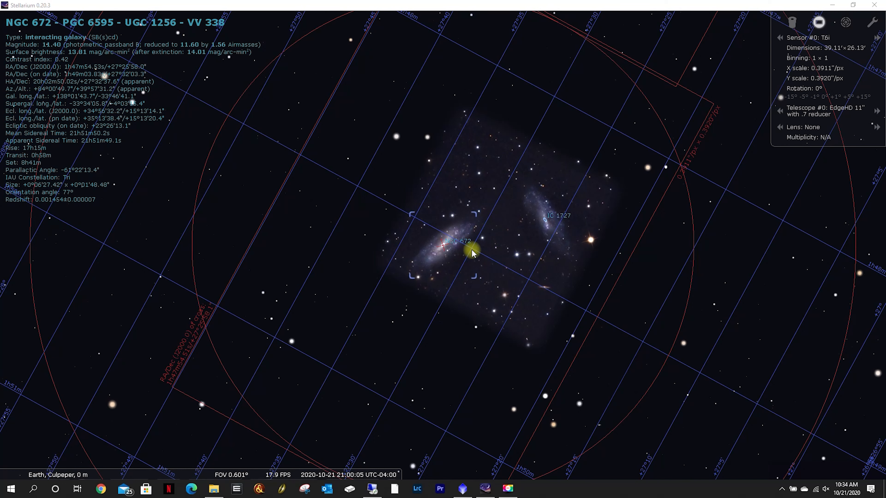
left_click_drag(603, 261, 537, 297)
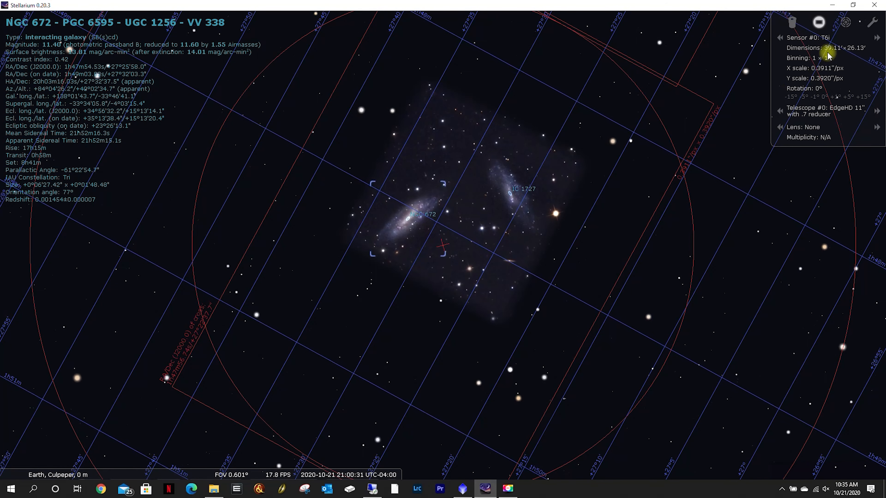
left_click(819, 22)
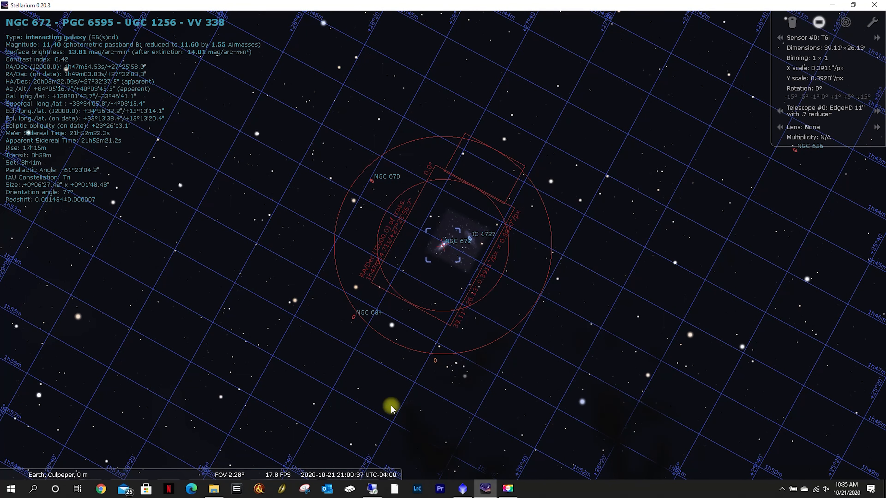
Switch to Sequence Generator Pro on the observatory computer and open the Framing & Mosaic Wizard
left_click(83, 15)
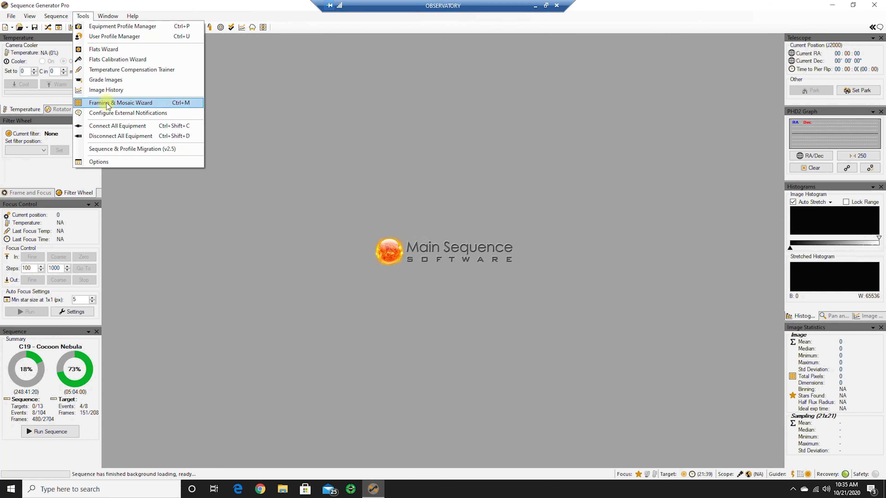
left_click(112, 103)
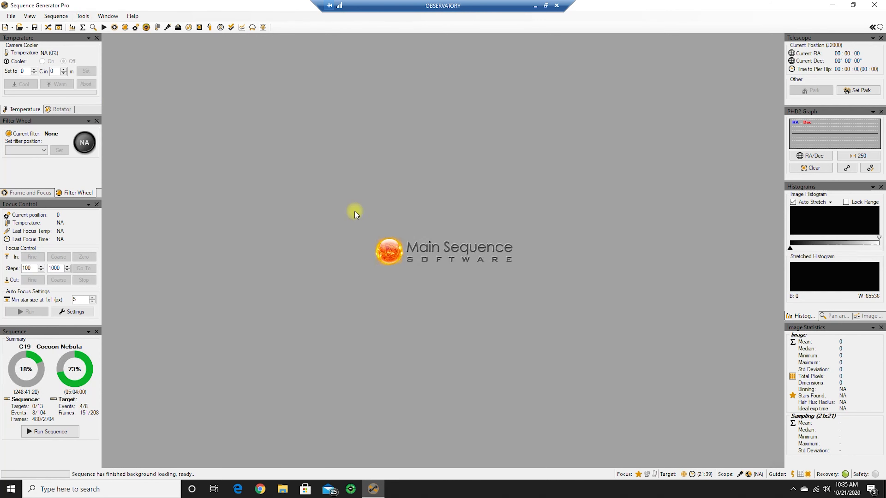
left_click(177, 153)
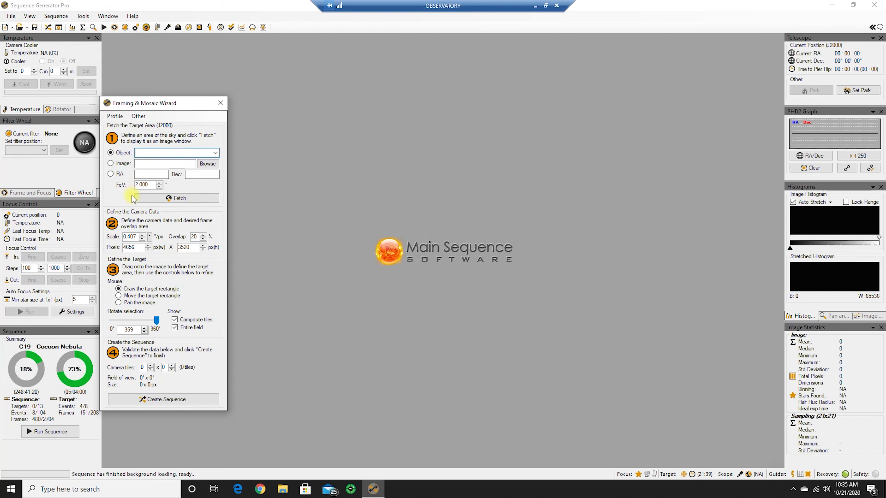
Fetch the sky image for object NGC672 with a field of view of 1.000°
left_click(159, 187)
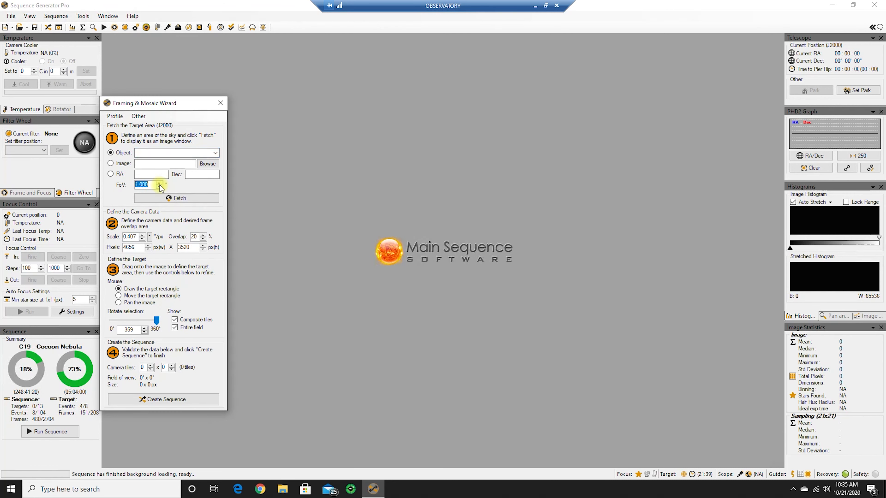
left_click(177, 153)
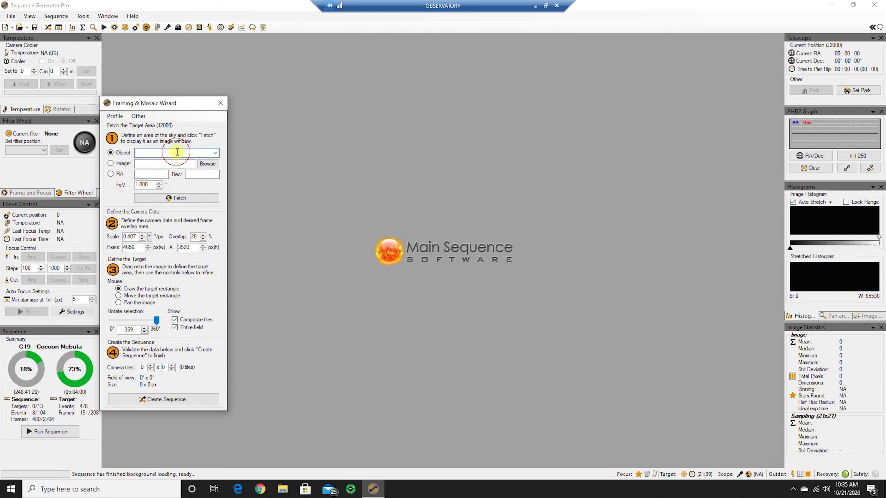
type("N")
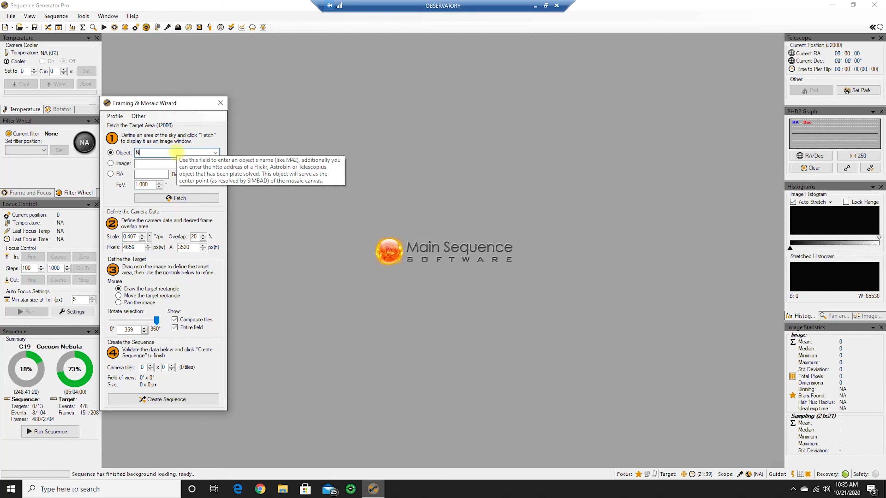
type("GC672")
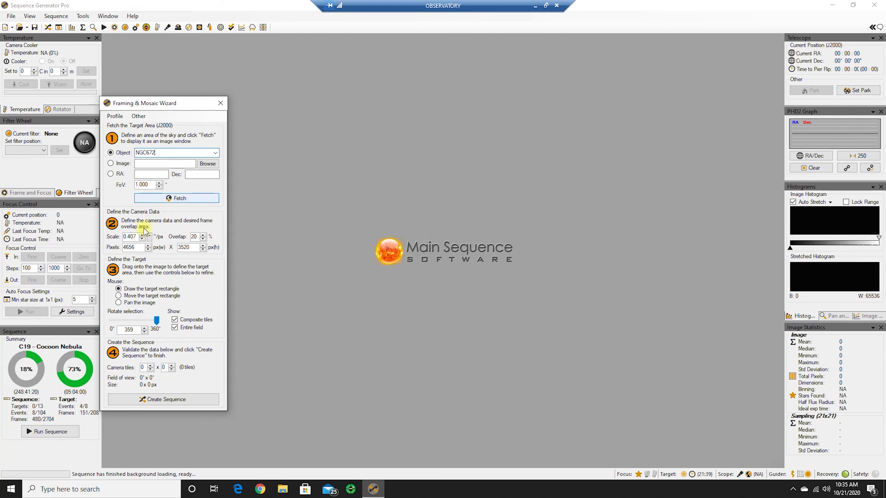
left_click(166, 198)
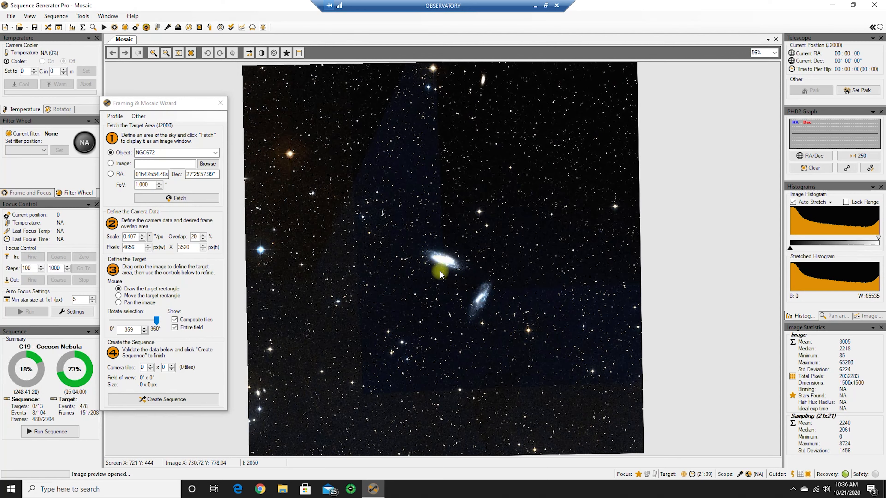
Draw a single-tile target rectangle, rotate the selection to 195°, and position the frame over both galaxies
mouse_move(434, 264)
left_mouse_down()
mouse_move(503, 305)
mouse_move(491, 297)
left_mouse_up()
mouse_move(518, 324)
left_mouse_down()
mouse_move(484, 307)
mouse_move(472, 286)
mouse_move(456, 285)
left_mouse_up()
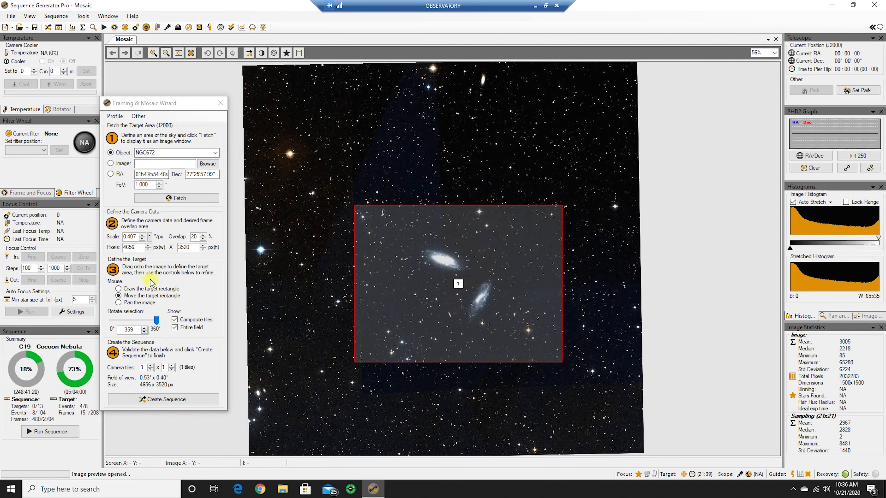
left_click_drag(157, 324, 139, 319)
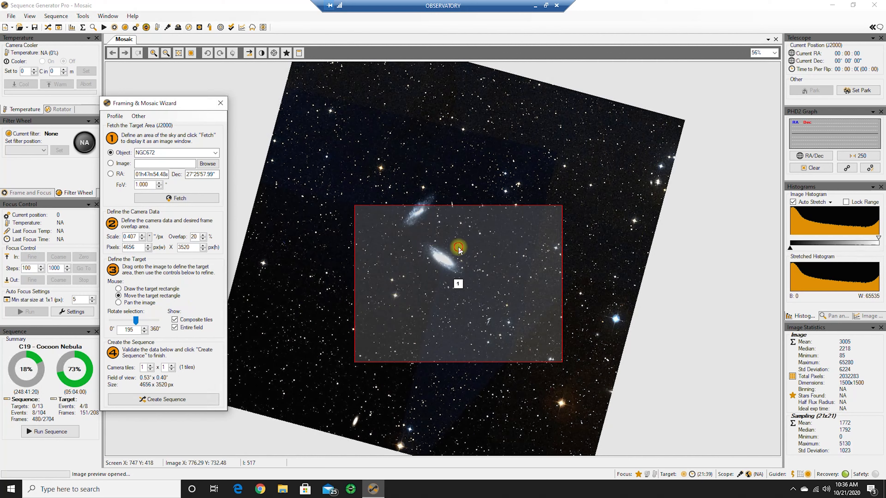
mouse_move(453, 251)
left_mouse_down()
mouse_move(473, 275)
mouse_move(432, 173)
left_mouse_up()
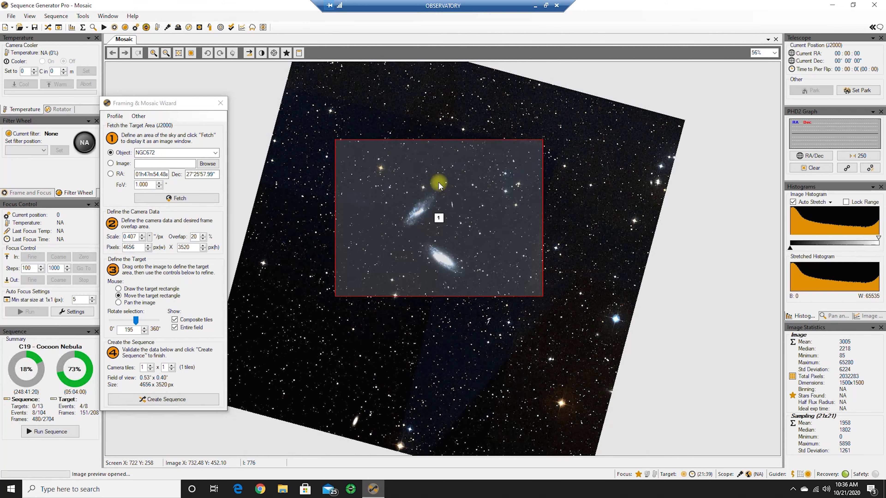
left_click_drag(440, 217, 442, 231)
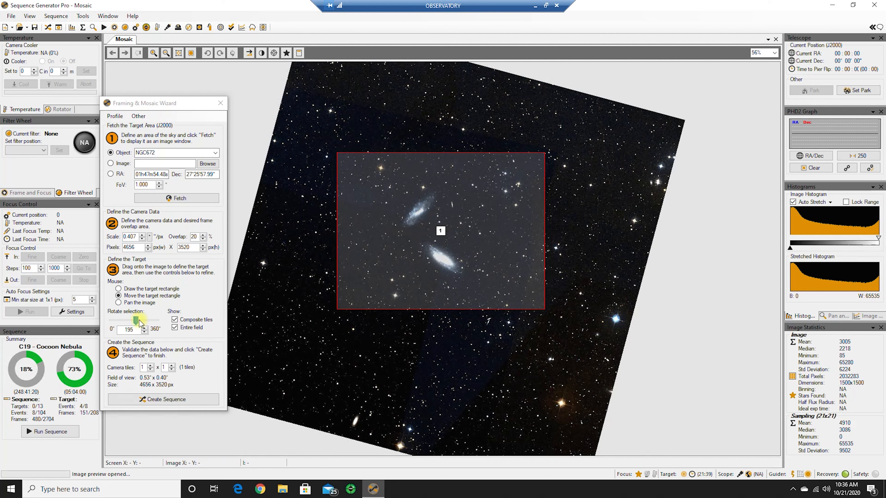
Set the selection's rotation to 187° and recentre the target rectangle on the galaxy pair
mouse_move(135, 322)
left_mouse_down()
mouse_move(124, 333)
mouse_move(146, 334)
mouse_move(136, 331)
left_mouse_up()
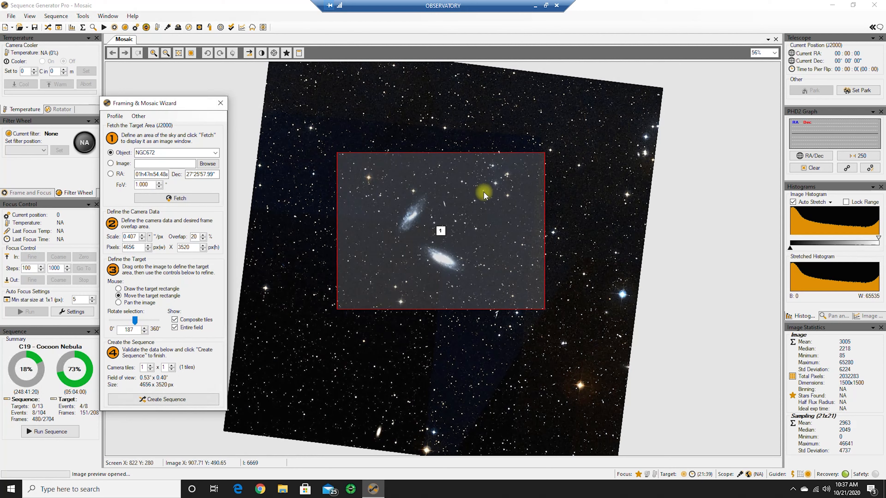
left_click(479, 213)
left_click_drag(479, 203, 477, 211)
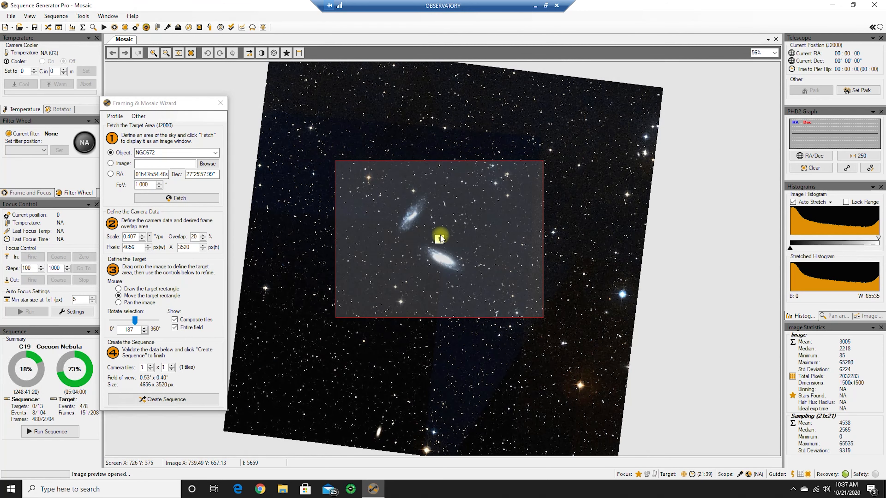
left_click_drag(441, 238, 441, 231)
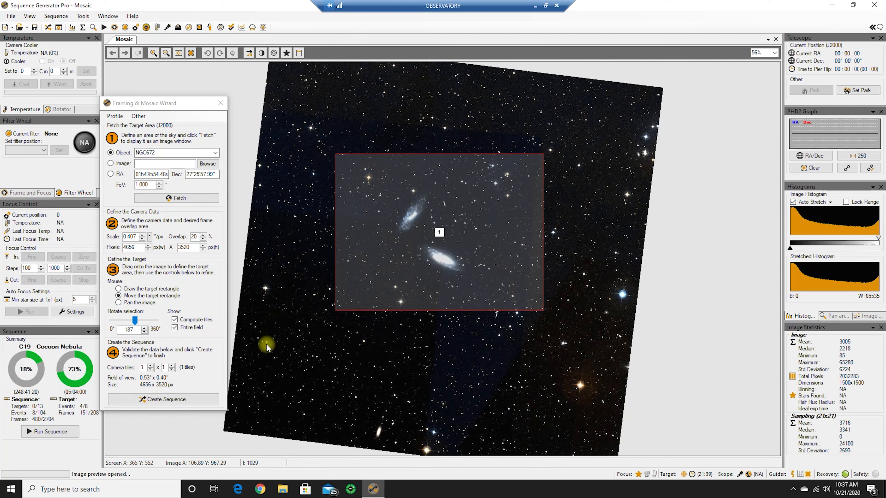
Create a sequence target named "NGC672 - Galaxy", appended to the existing sequence with slew, centering and camera-angle validation
left_click(170, 400)
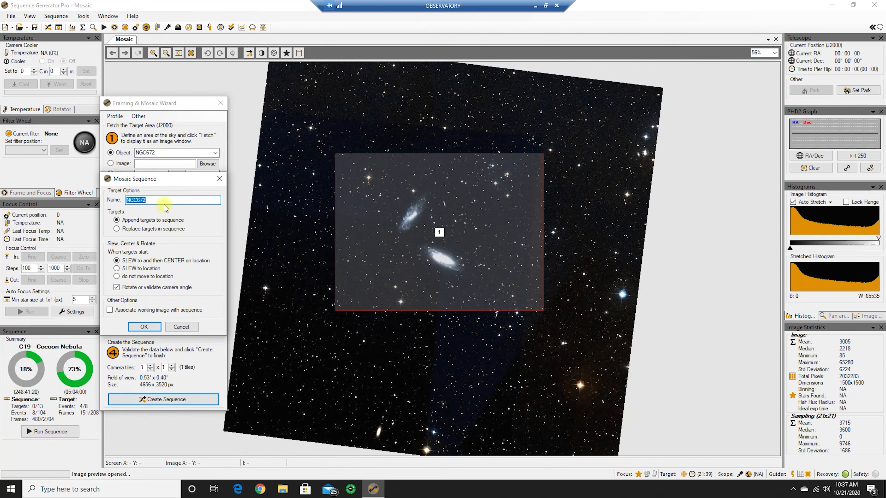
left_click(164, 200)
left_click(144, 327)
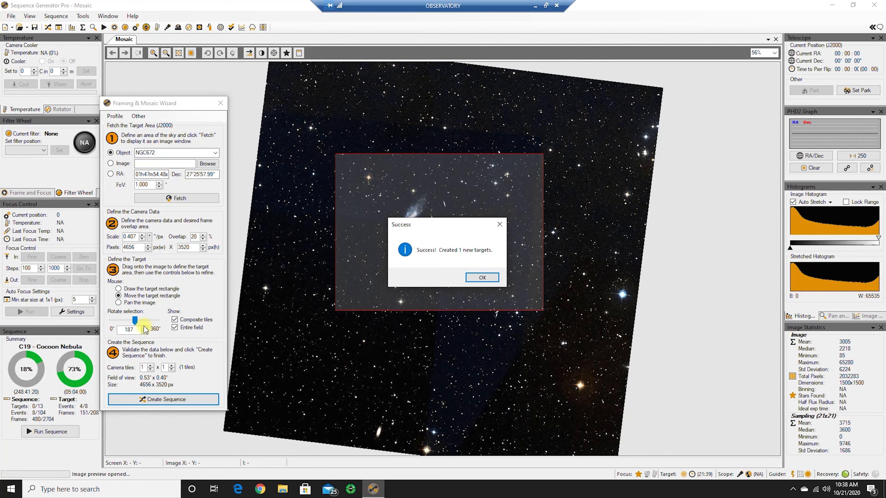
left_click(482, 278)
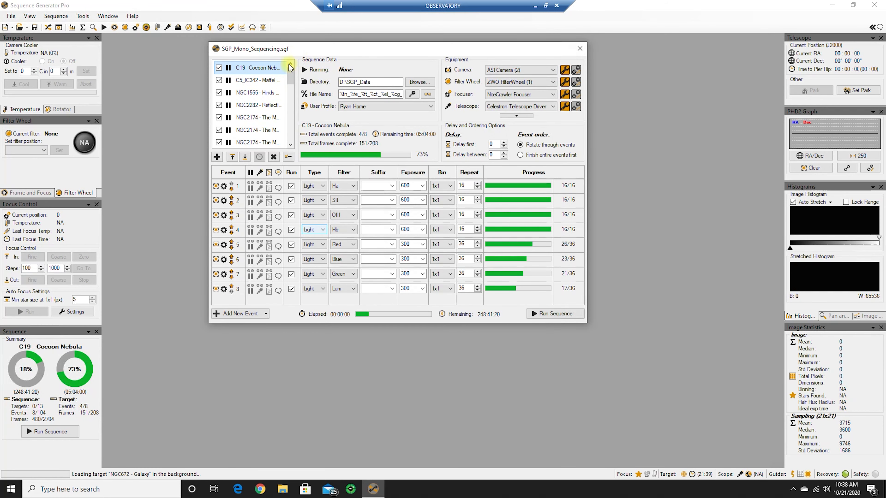
Add three new events to the NGC672 - Galaxy target for a total of eight
left_click_drag(290, 72, 297, 158)
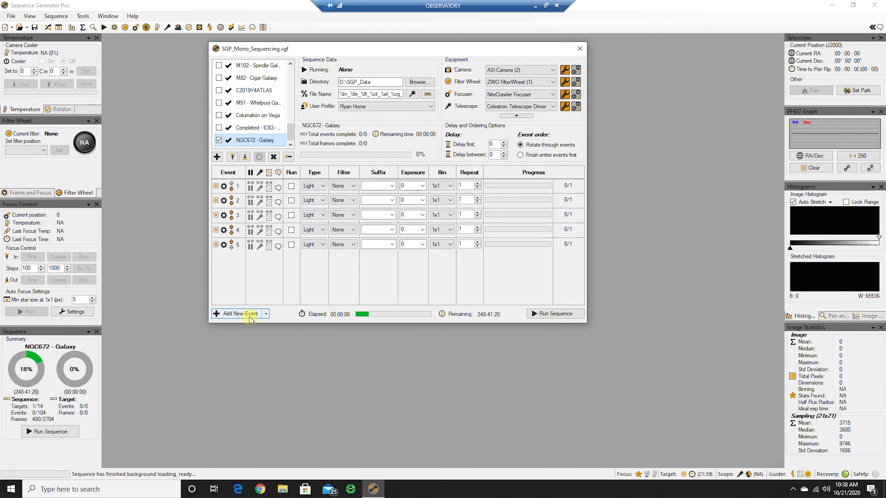
left_click(233, 316)
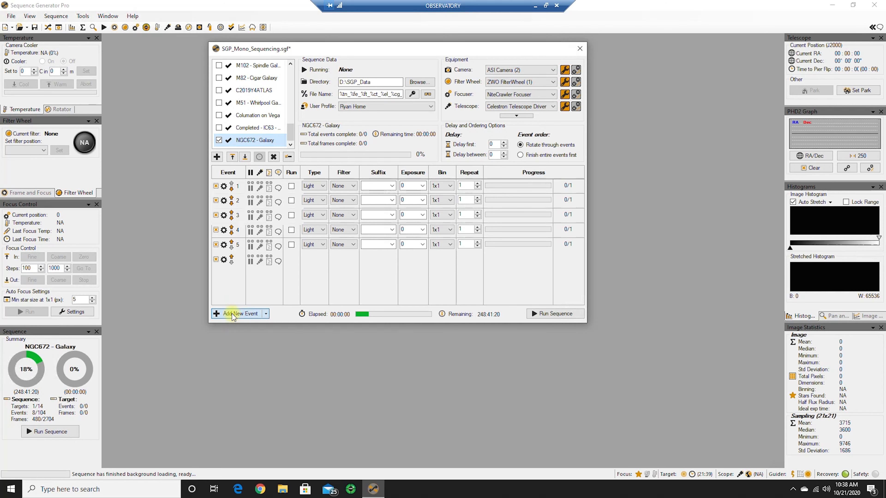
left_click(233, 314)
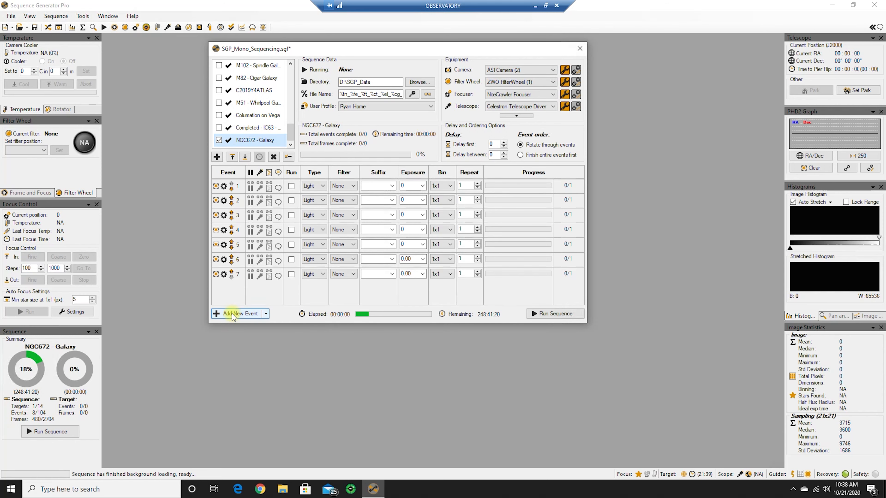
left_click(233, 314)
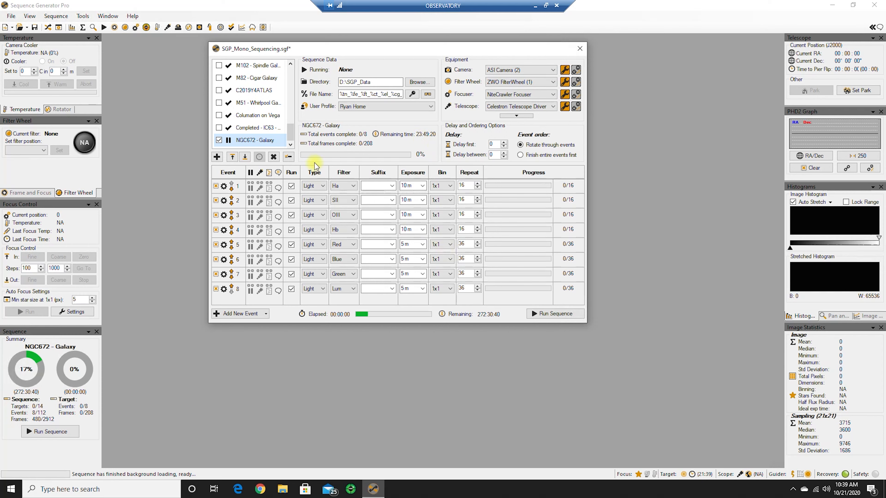
Move the NGC672 - Galaxy target up to third place in the target list, directly below C5_IC342
left_click(230, 158)
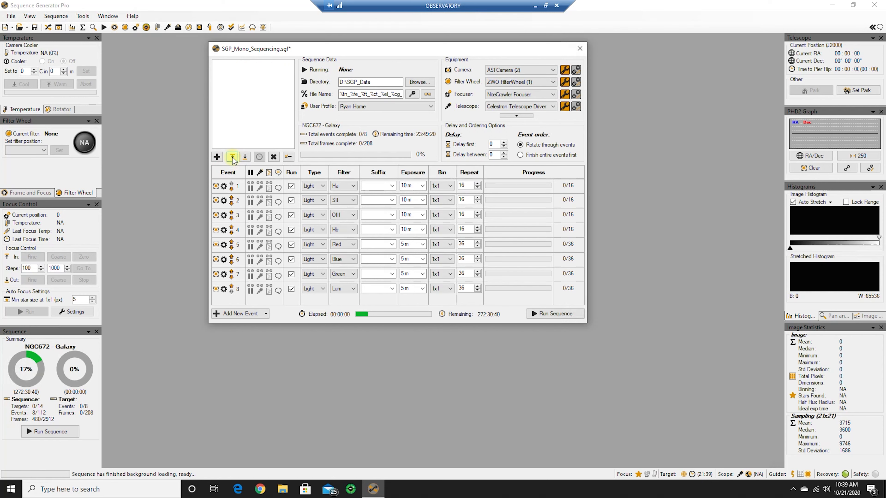
left_click(232, 158)
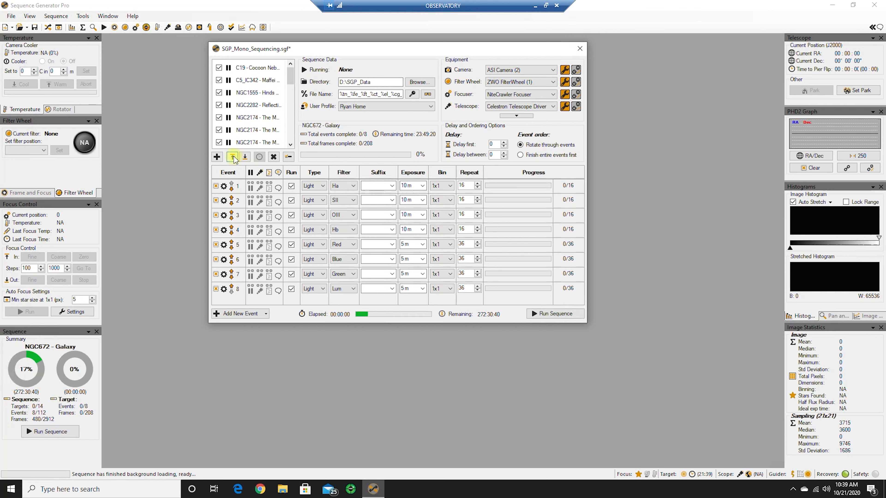
left_click(234, 157)
left_click(233, 157)
left_click(234, 157)
left_click(234, 157)
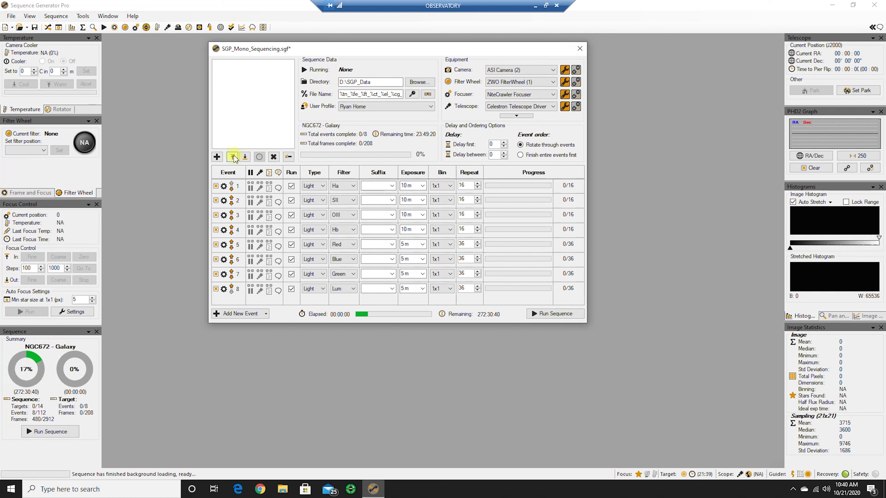
left_click(233, 157)
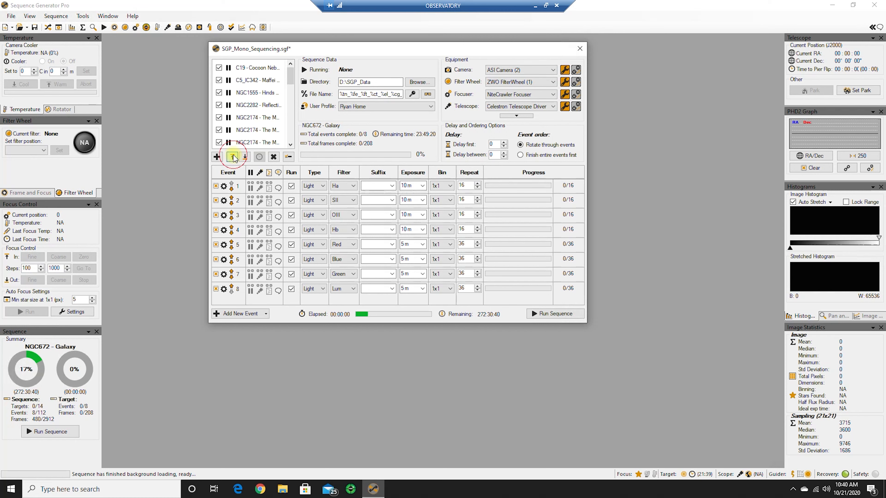
left_click(233, 157)
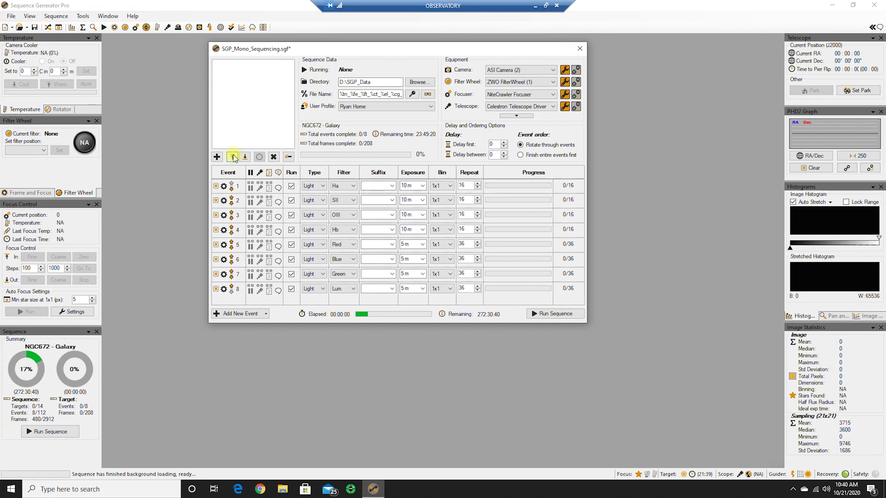
left_click(233, 157)
left_click(233, 158)
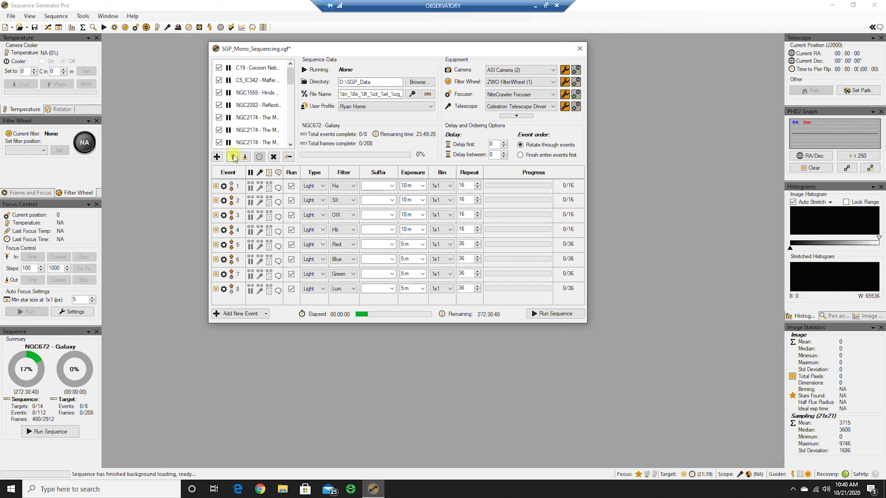
left_click(233, 157)
left_click(233, 157)
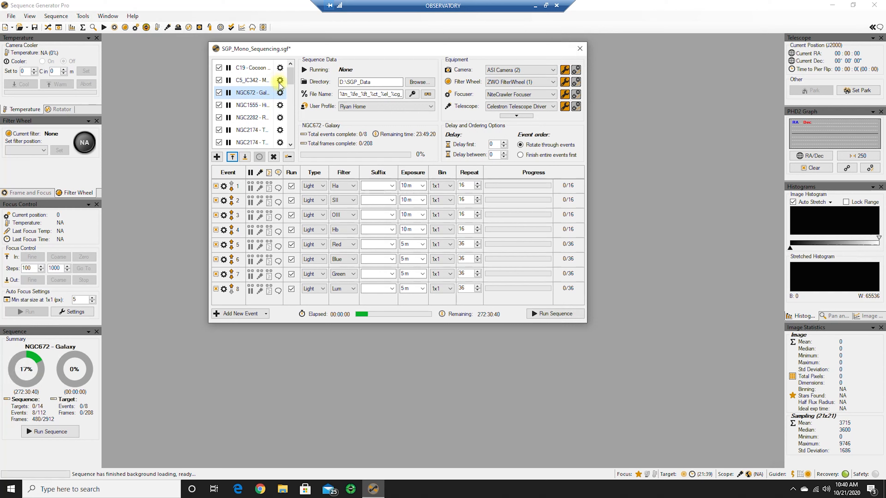
Switch to Stellarium and shift the simulated time to about 21:00 on 2020-10-21, running at normal rate
left_click(534, 4)
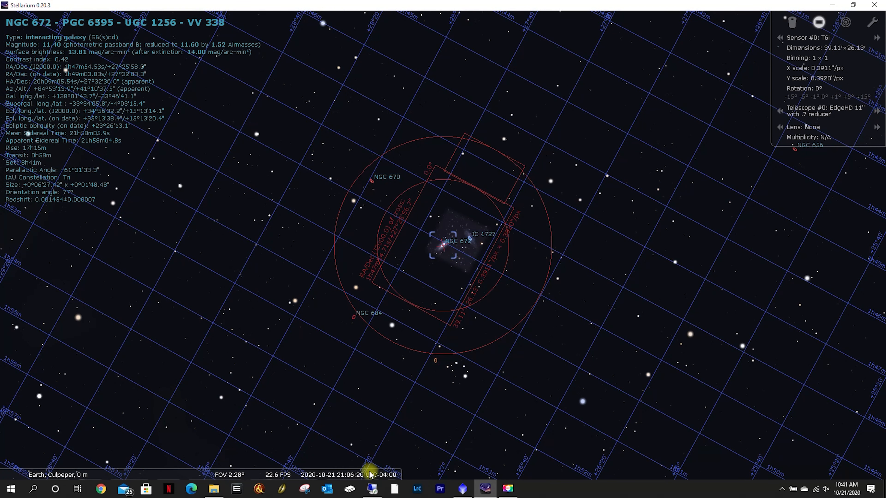
left_click(334, 476)
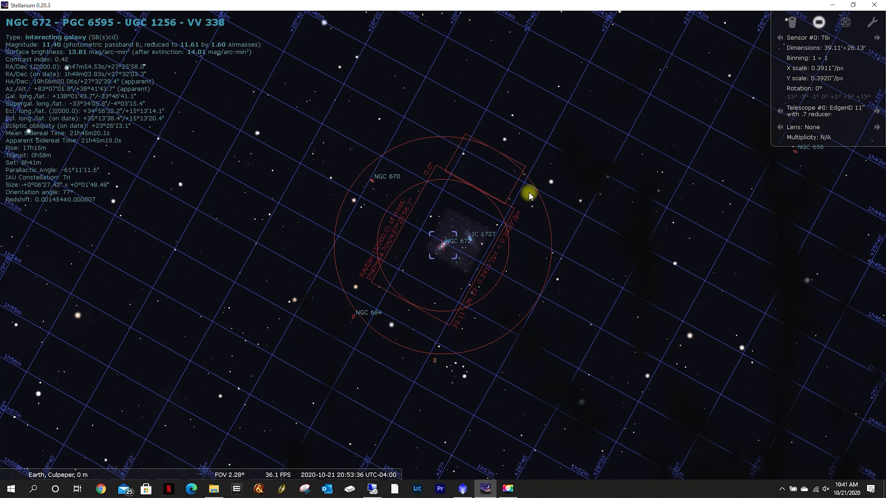
left_click(375, 472)
left_click(375, 472)
left_click(376, 471)
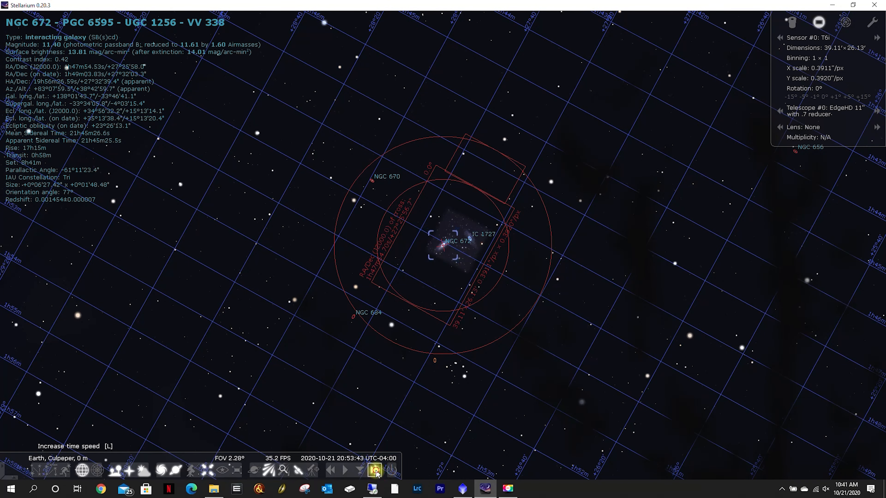
left_click(341, 473)
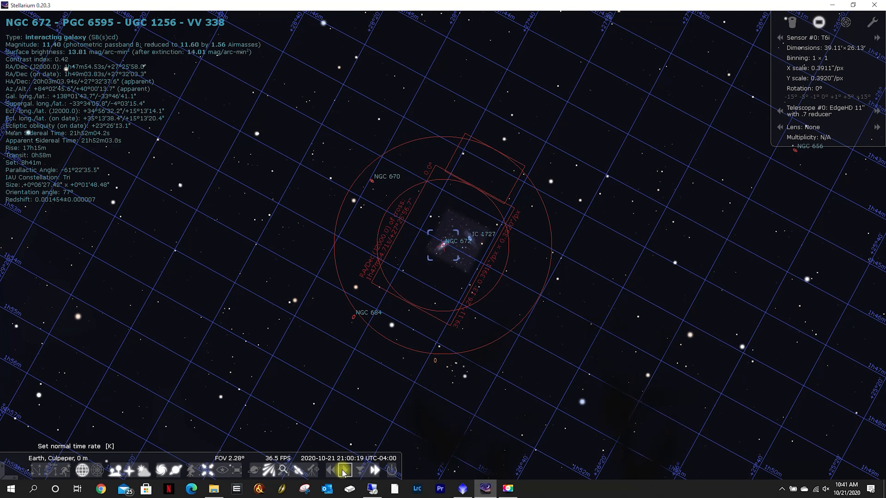
Return Stellarium to the normal time rate, minimize it, and switch to Sequence Generator Pro in the OBSERVATORY remote session
left_click(344, 472)
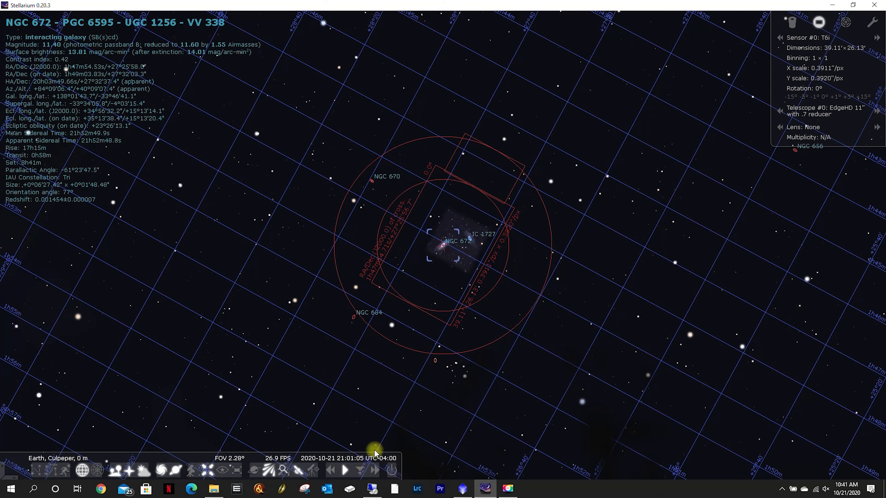
left_click(833, 5)
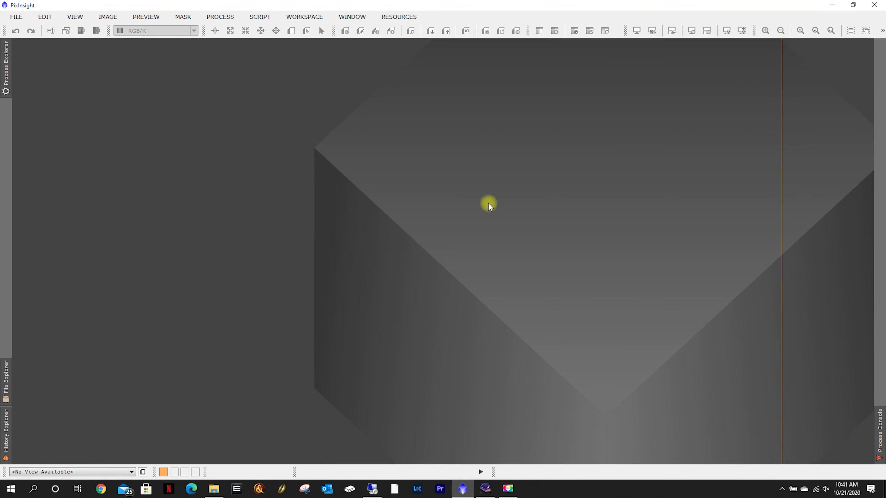
left_click(372, 489)
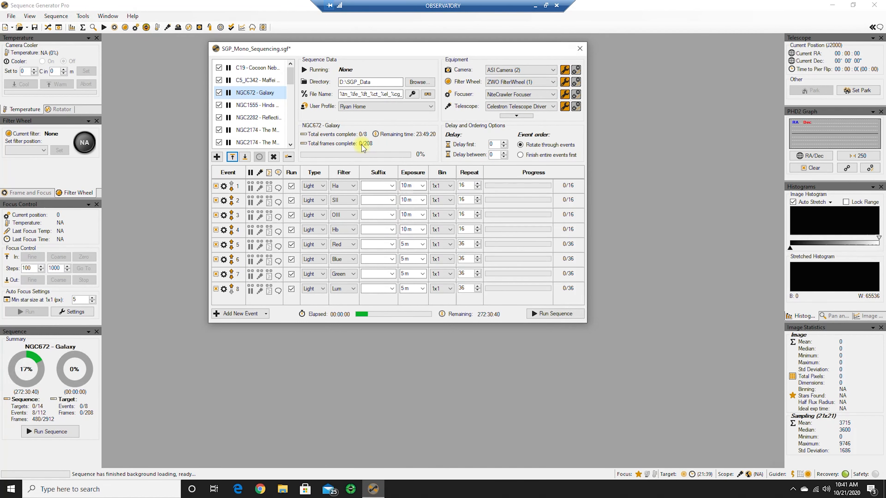
left_click(281, 93)
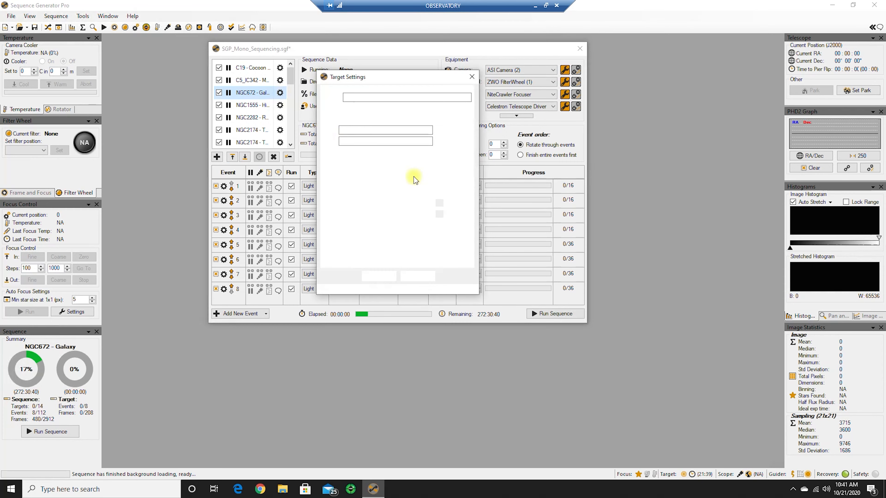
left_click(328, 203)
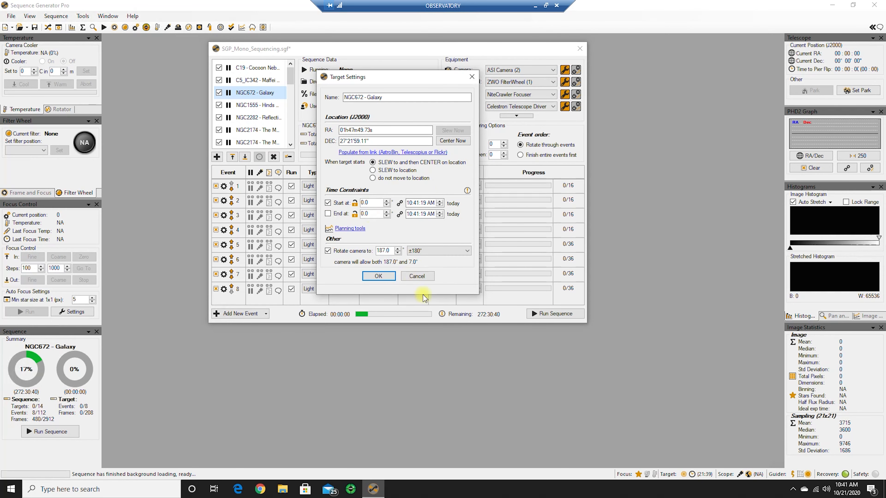
left_click(419, 277)
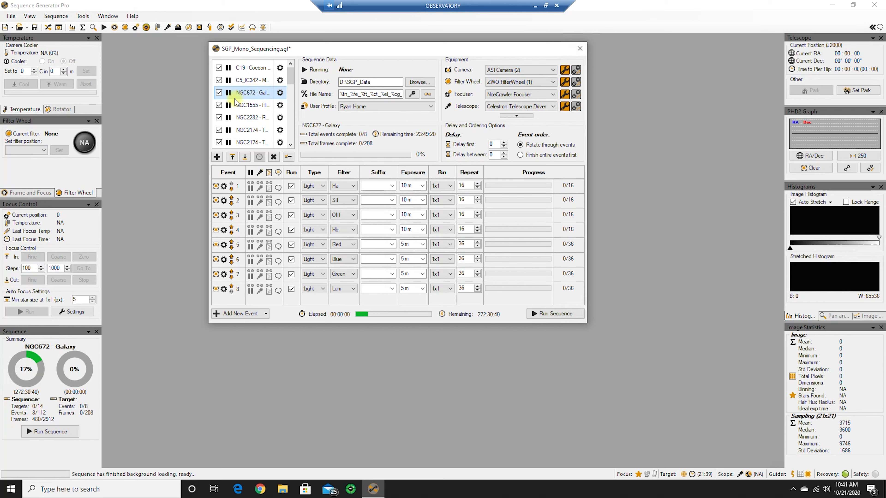
Set the NGC672 - Galaxy target to start at 9:10:00 PM today and enable its end-time constraint
left_click(280, 92)
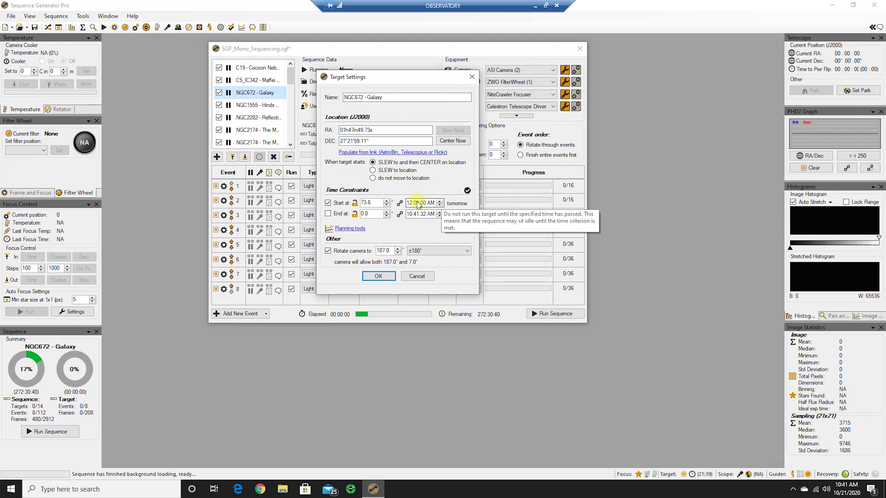
left_click(410, 203)
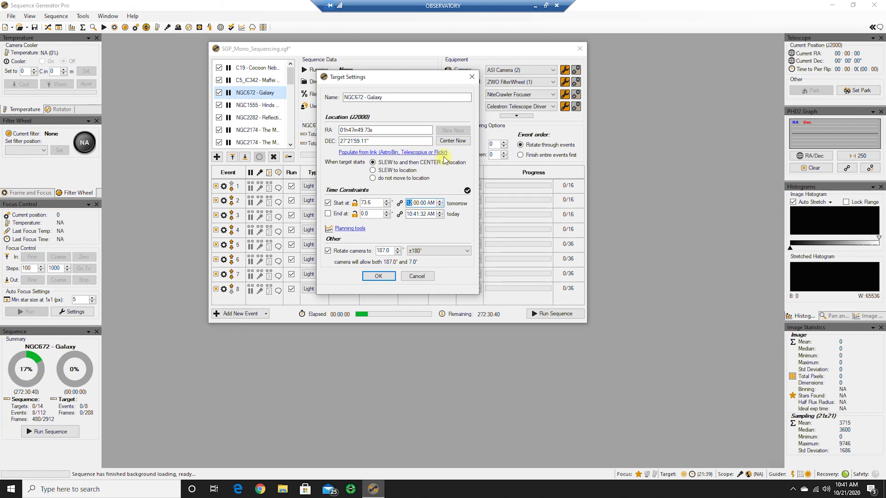
key("Right")
type("10")
key("Right")
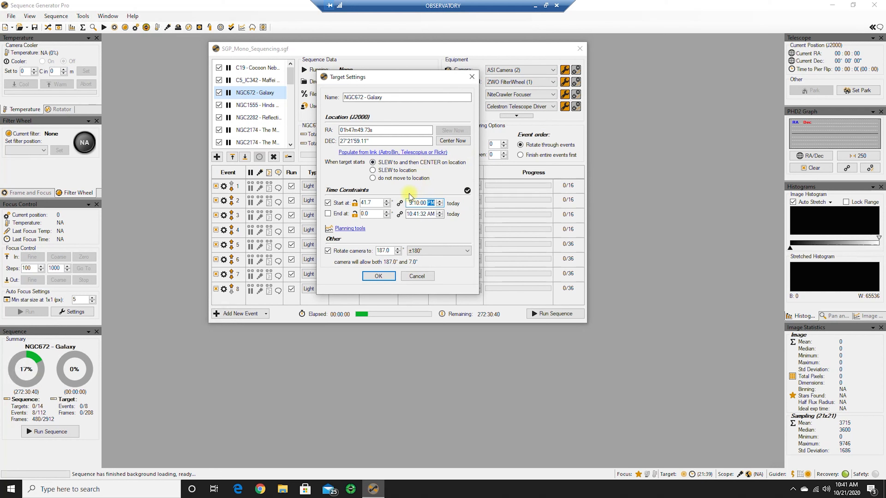
left_click(328, 214)
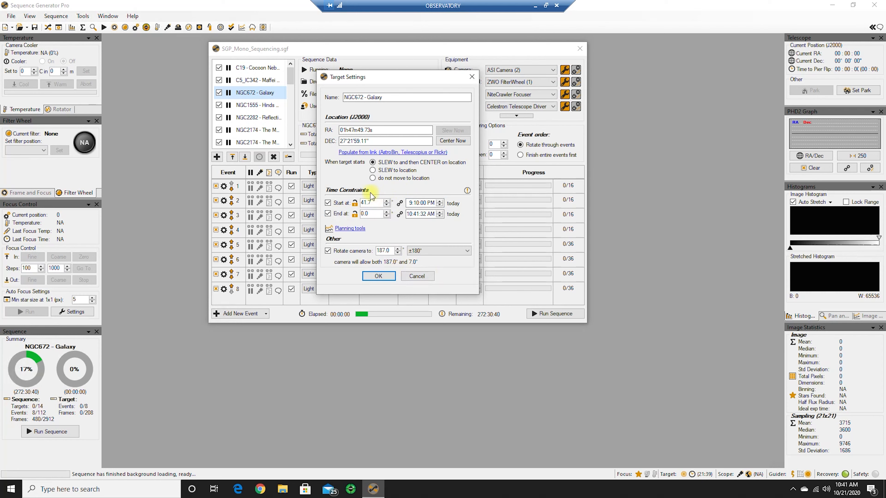
left_click(378, 277)
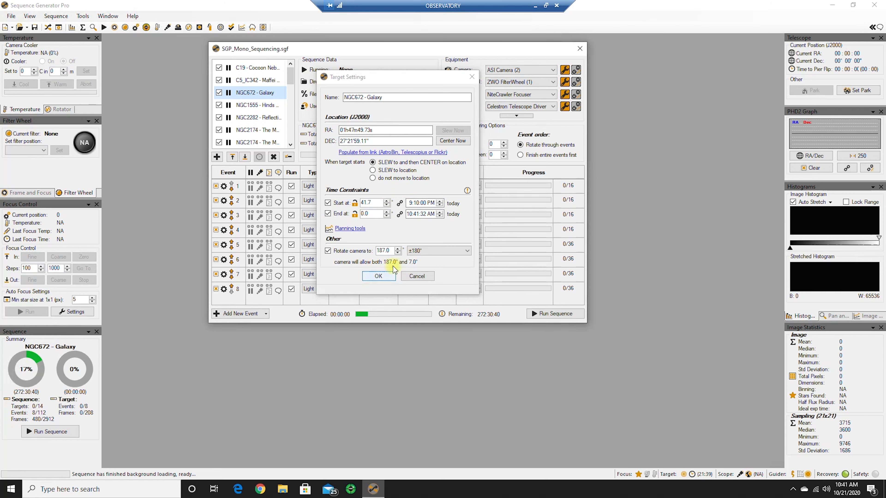
Check the start and end time constraints of the NGC1555 - Hinds Nebula target without changing them
mouse_move(259, 106)
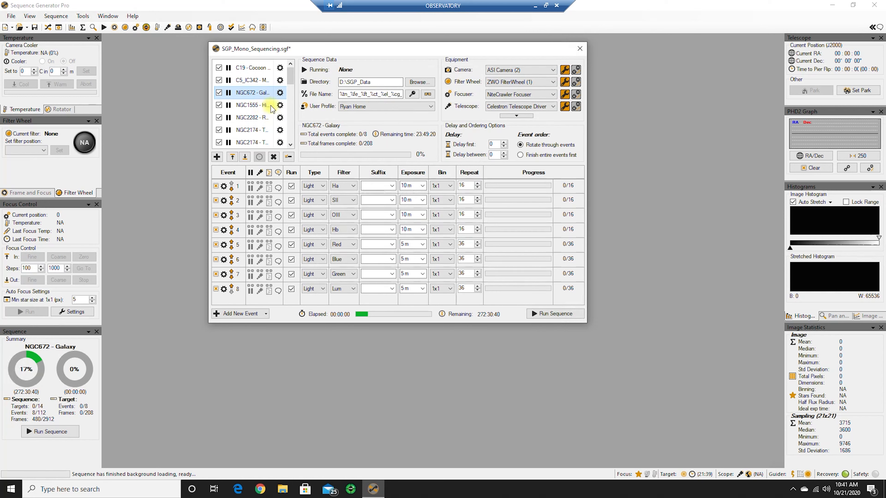
left_click(265, 106)
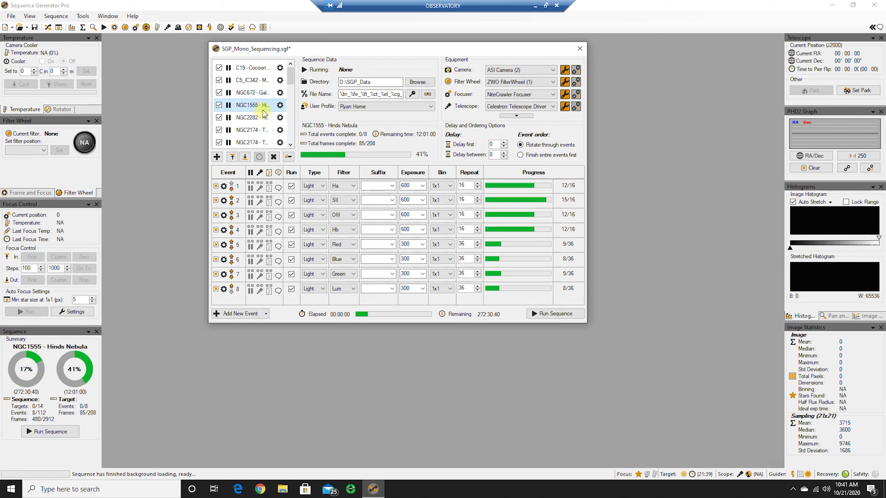
left_click(280, 106)
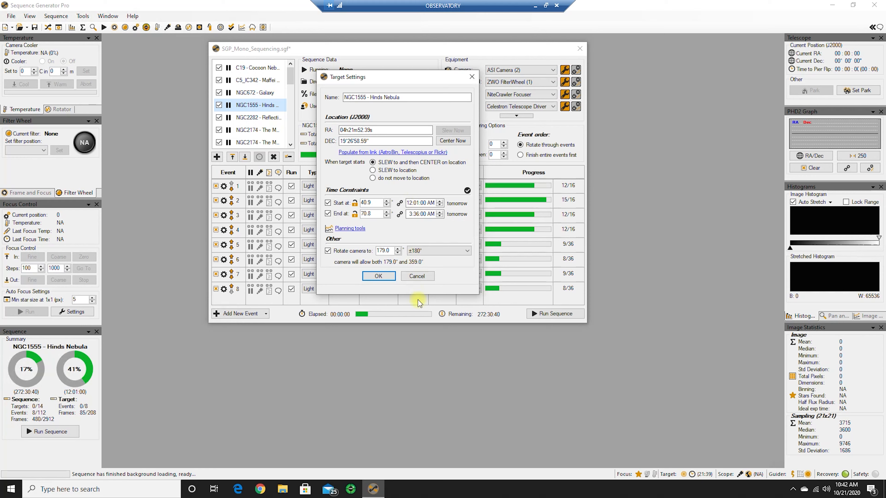
left_click(417, 276)
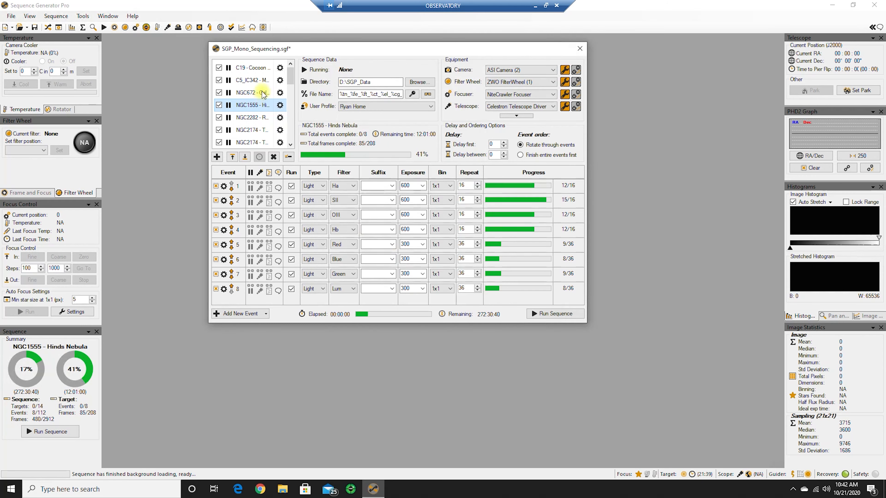
Set the end time of the NGC672 - Galaxy target to 12:10:00 AM tomorrow
left_click(263, 94)
left_click(279, 93)
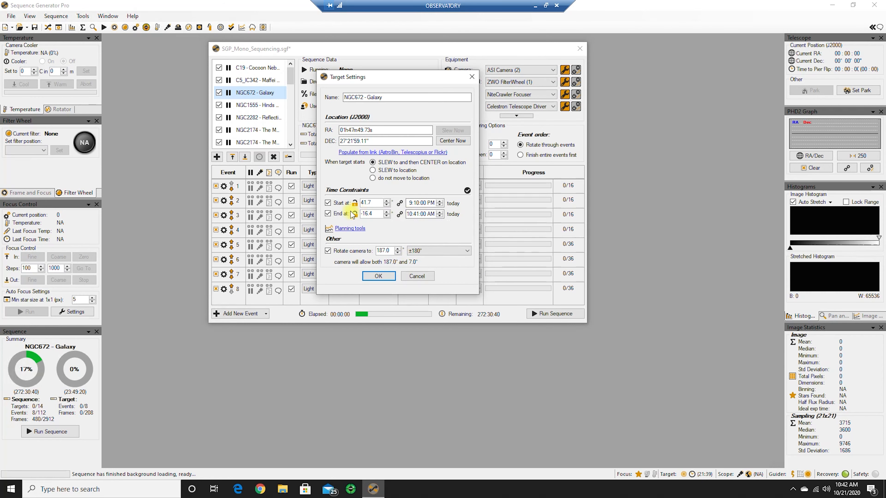
left_click(411, 214)
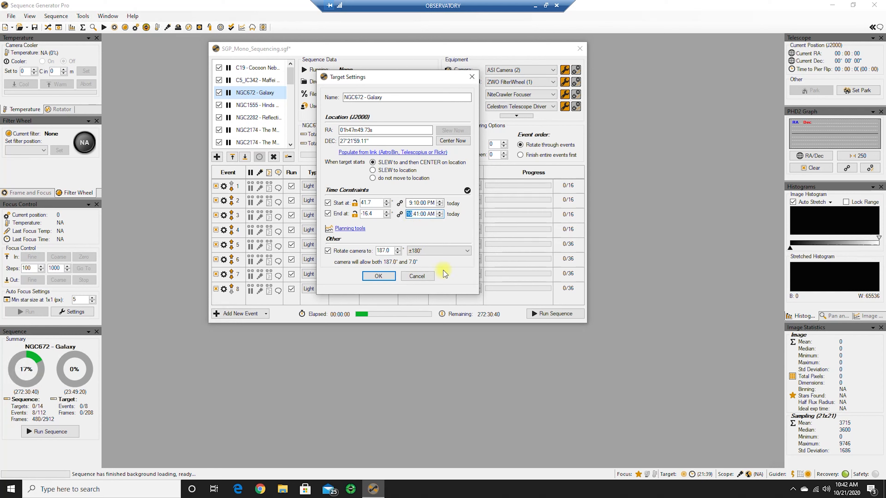
key("Up")
key("Up")
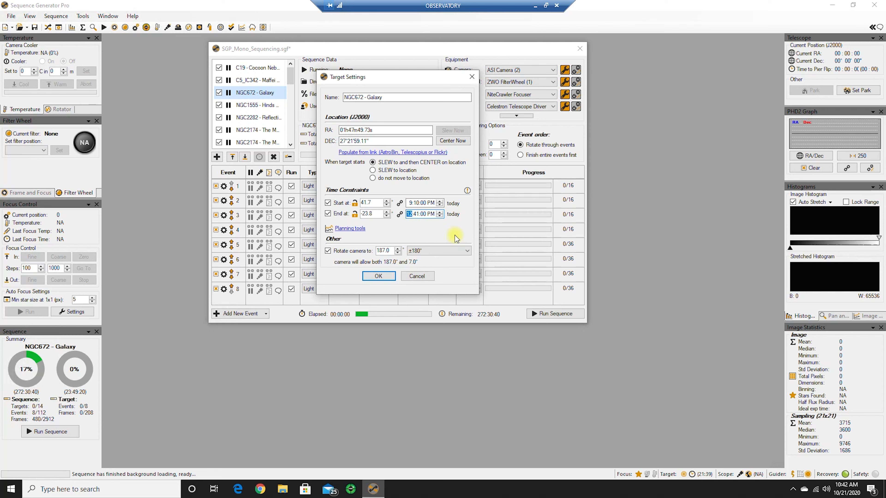
key("Right")
key("Right")
key("Up")
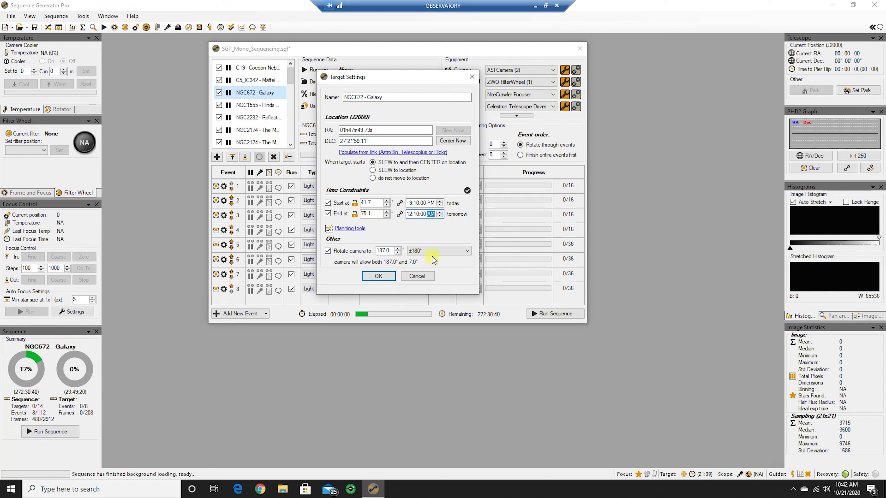
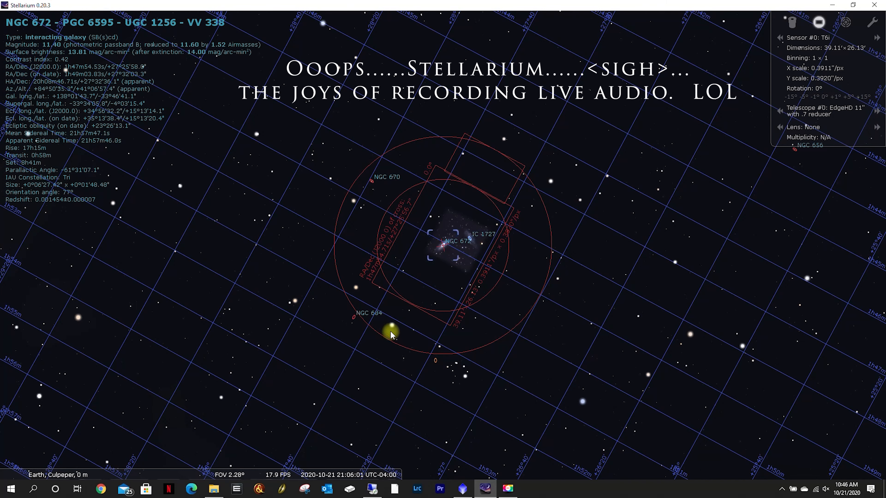
Locate the Soul Nebula near the Heart Nebula in Stellarium's sky view and select it to read its catalogue designation
scroll(368, 302, "down", 5)
scroll(371, 303, "down", 3)
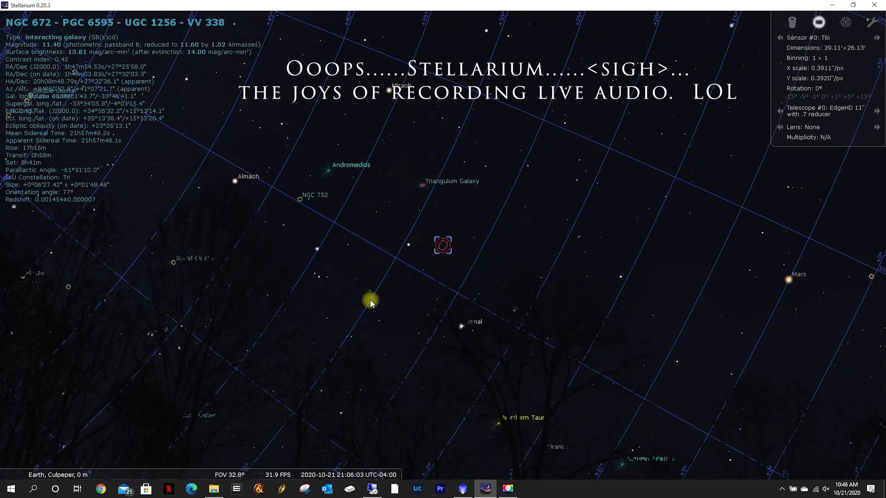
left_click_drag(184, 174, 643, 227)
scroll(411, 235, "up", 4)
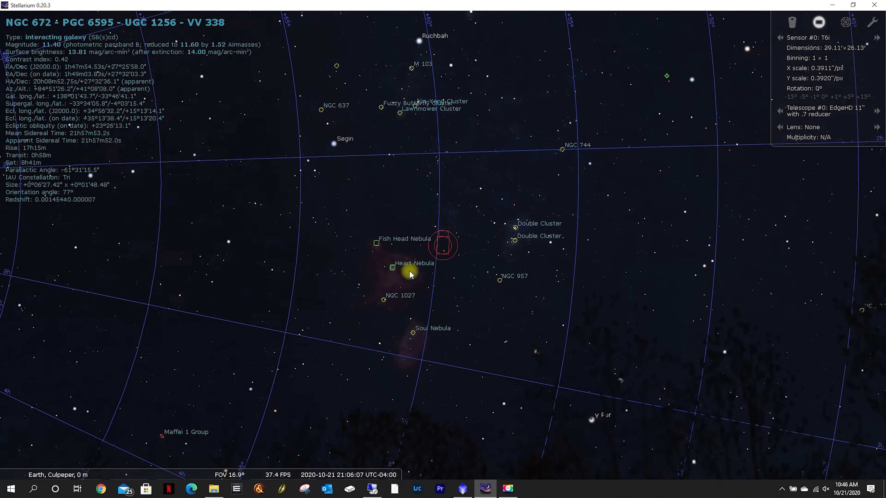
scroll(396, 291, "up", 1)
left_click_drag(417, 359, 446, 323)
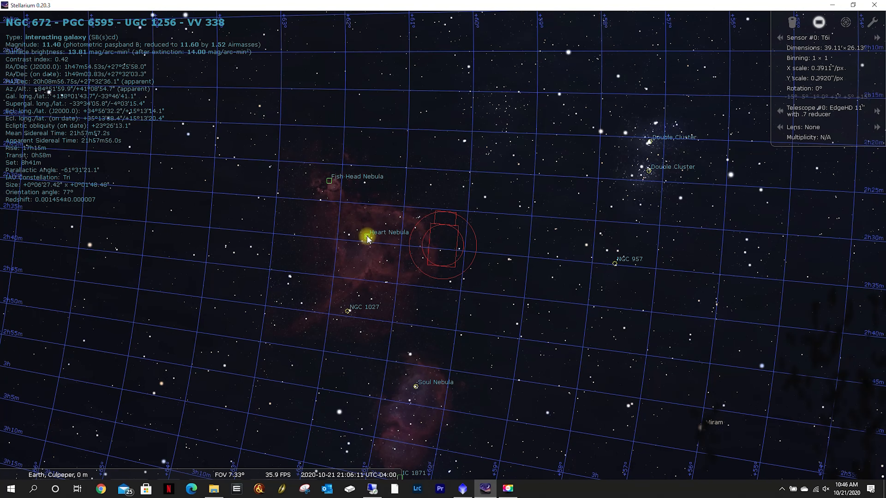
left_click_drag(481, 399, 471, 299)
left_click(406, 286)
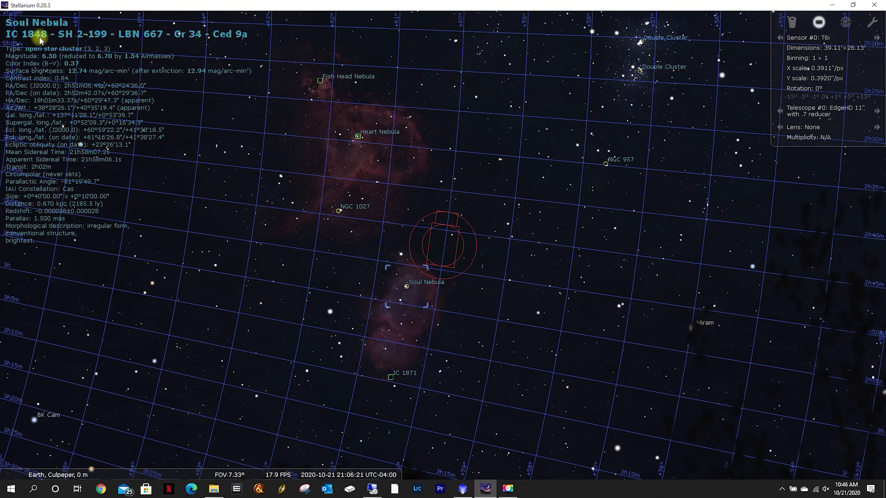
Switch to Sequence Generator Pro in the OBSERVATORY remote session and open the Framing & Mosaic Wizard
left_click(372, 489)
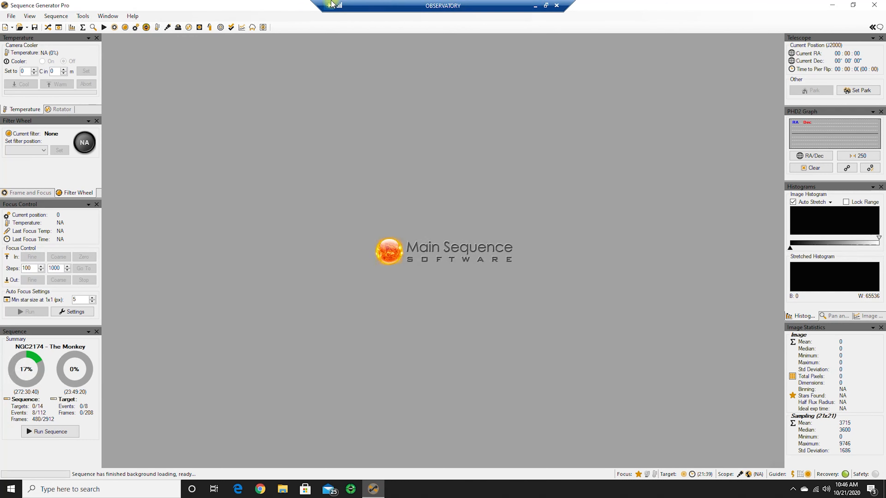
left_click(32, 16)
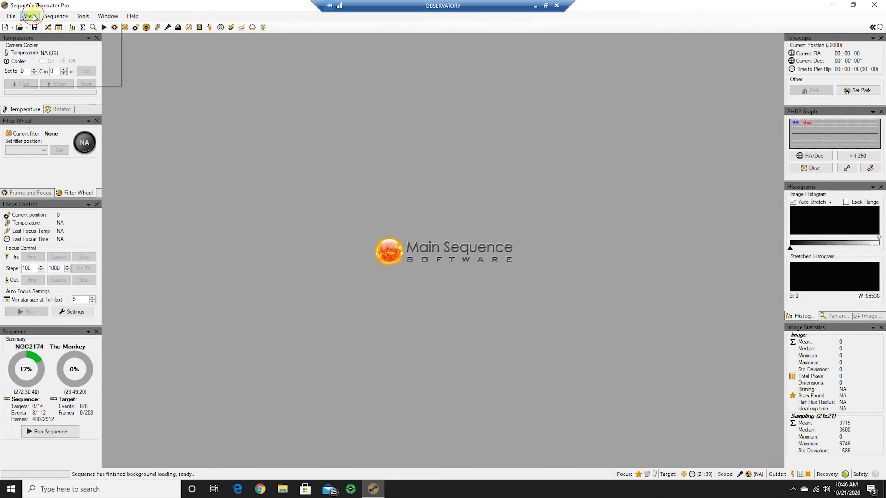
mouse_move(84, 17)
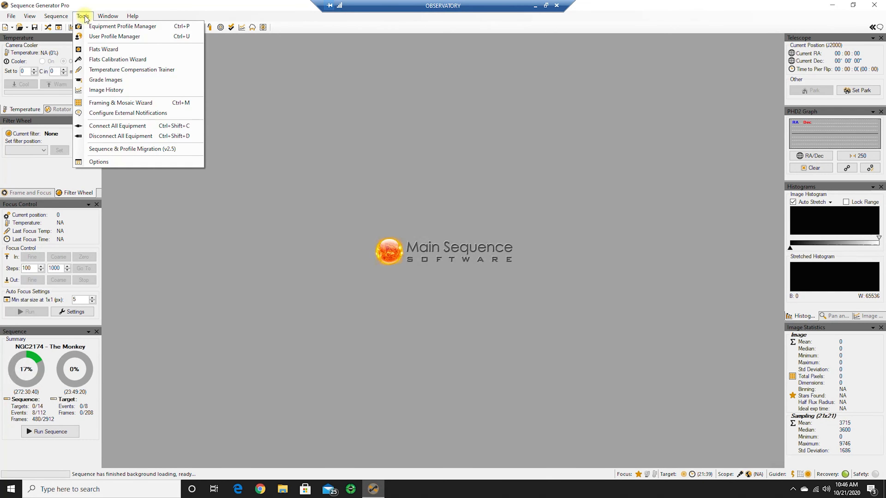
left_click(100, 104)
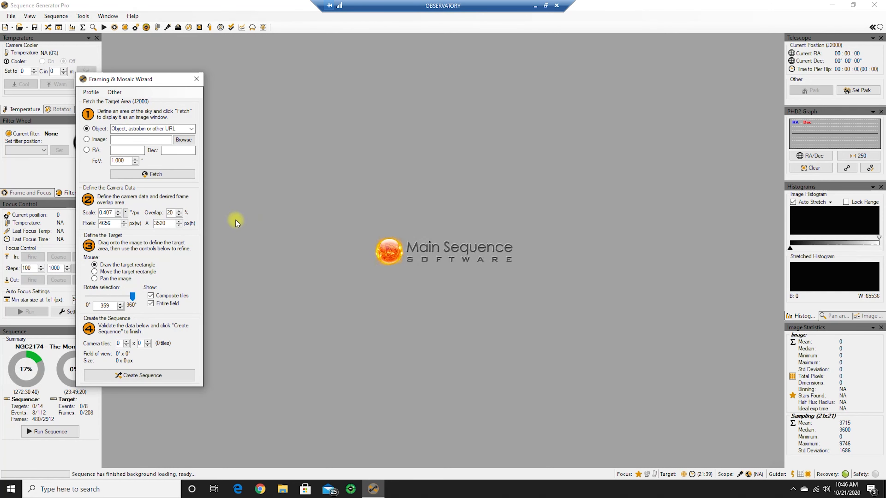
Recheck the Soul Nebula's designation in Stellarium and fetch IC1848 in the wizard, widening the field of view to 2.000°
left_click(535, 6)
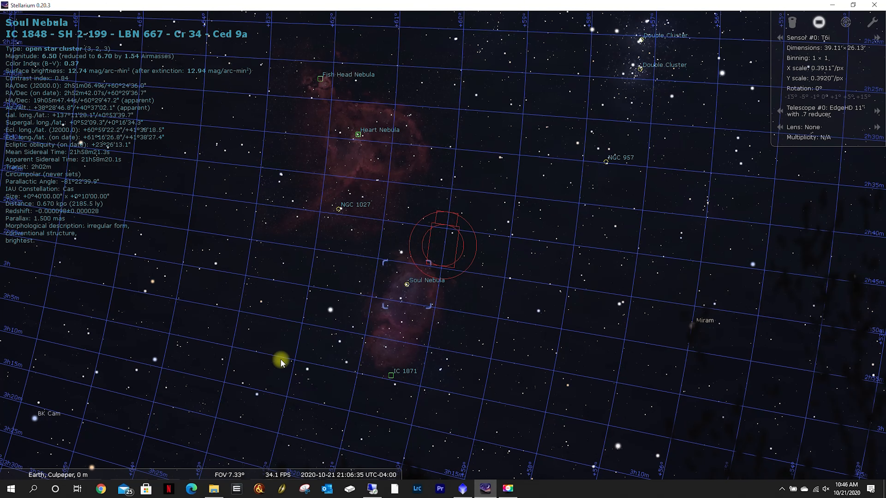
left_click(373, 489)
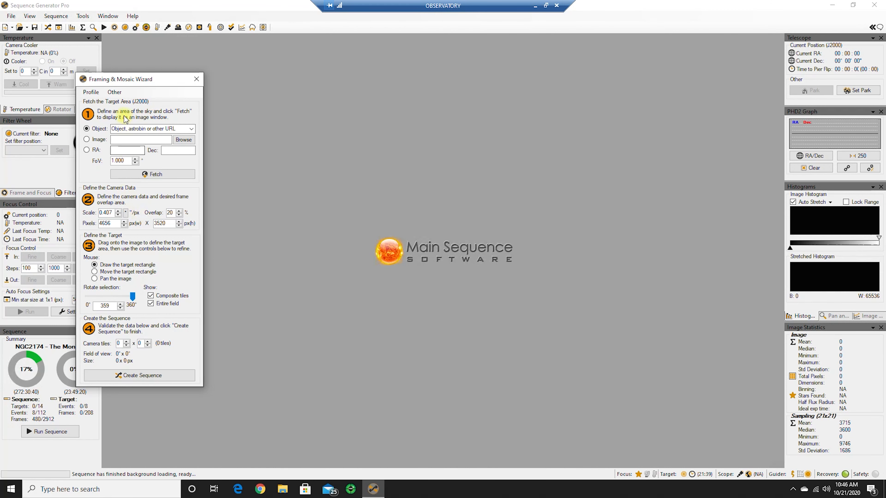
left_click(136, 129)
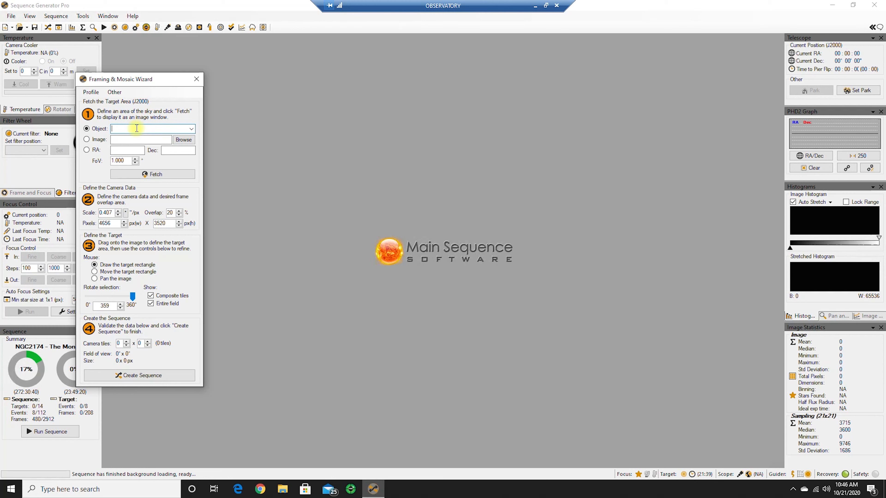
type("IC1848")
left_click(129, 174)
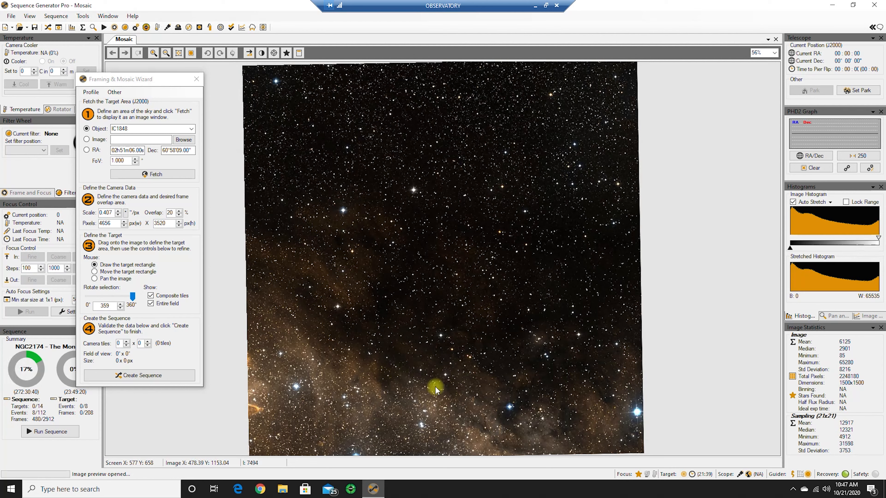
left_click(135, 158)
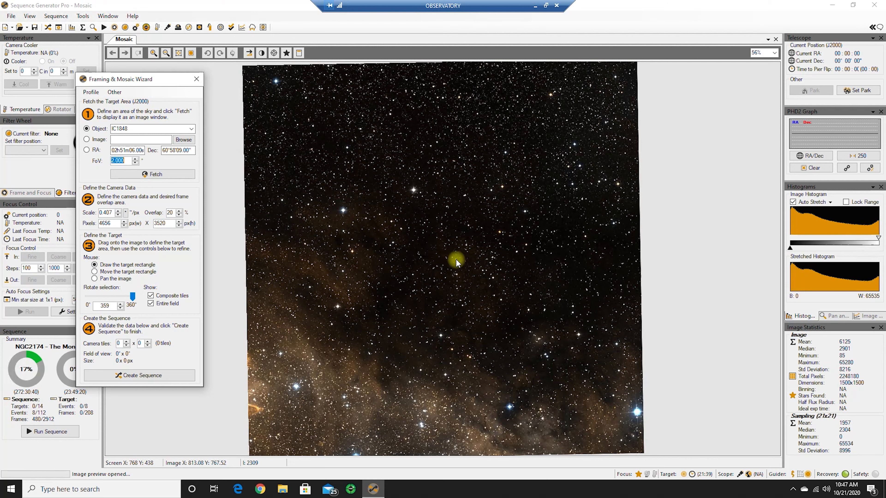
left_click(144, 174)
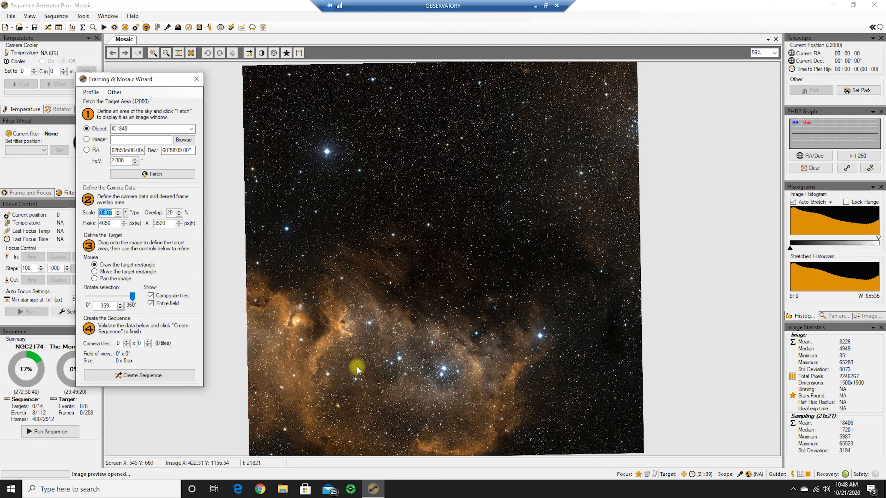
Switch to Stellarium and select the star HIP 13431 inside the Soul Nebula as a better framing centre
left_click(537, 6)
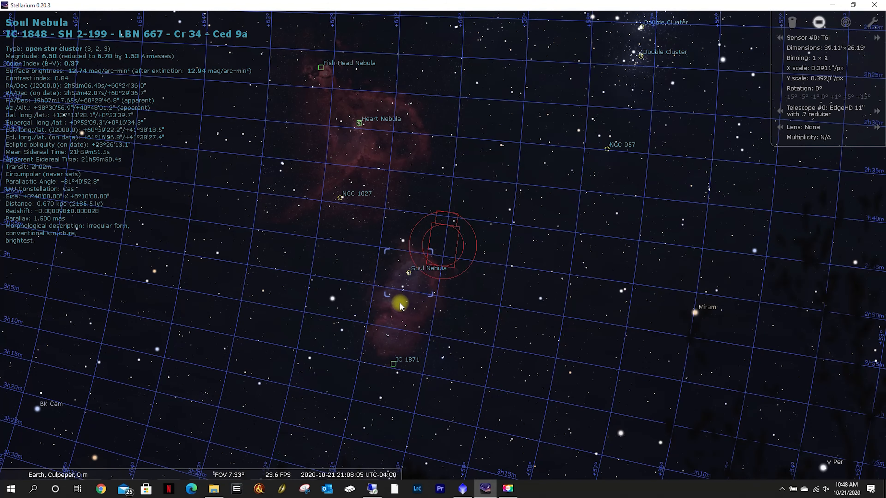
scroll(401, 307, "up", 3)
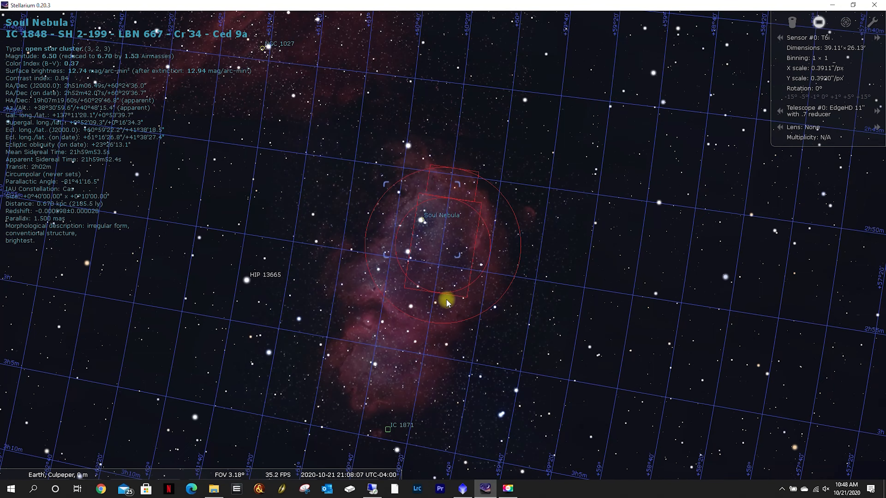
scroll(417, 296, "up", 4)
scroll(416, 296, "down", 1)
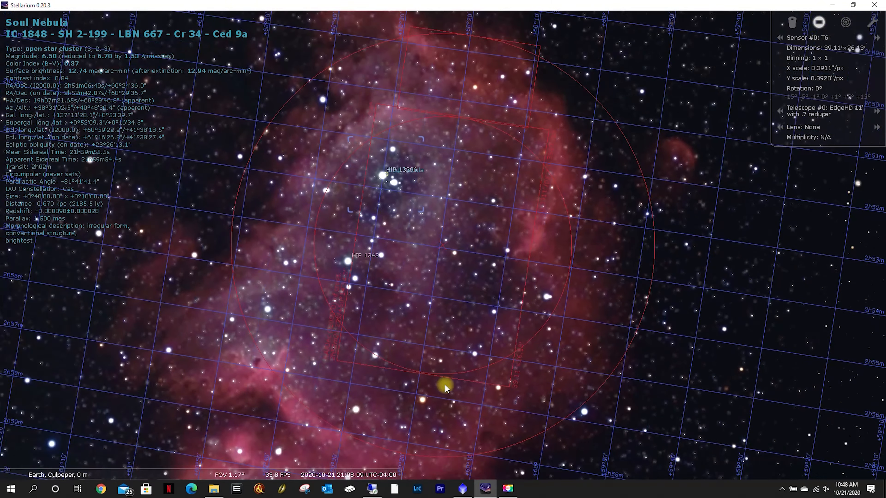
mouse_move(450, 401)
left_mouse_down()
mouse_move(512, 267)
mouse_move(574, 273)
mouse_move(575, 291)
mouse_move(530, 283)
mouse_move(530, 313)
mouse_move(538, 166)
mouse_move(583, 104)
mouse_move(498, 271)
mouse_move(516, 288)
left_mouse_up()
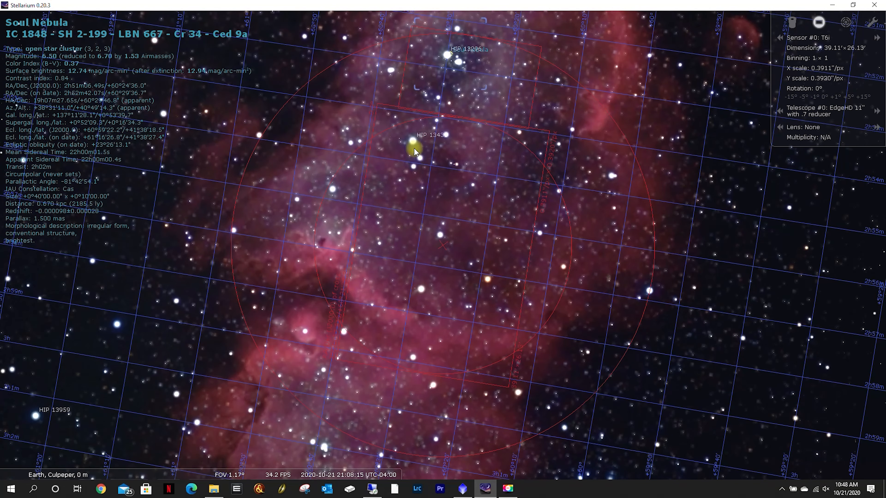
left_click(412, 140)
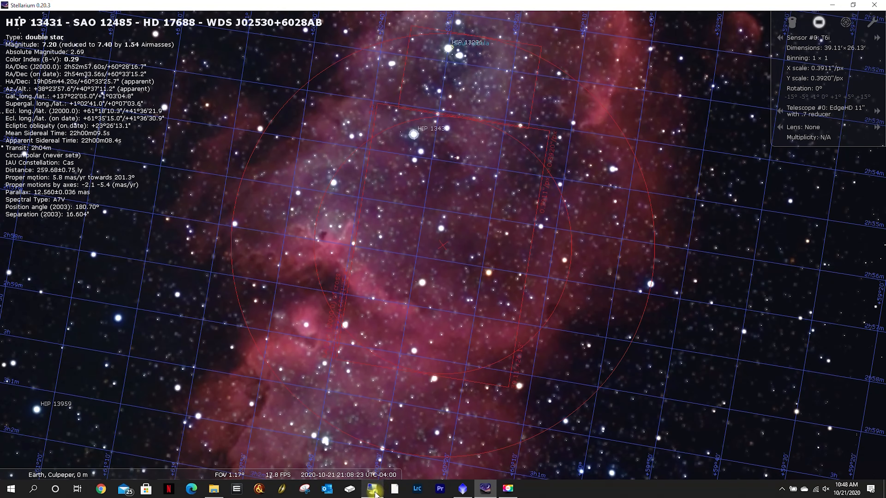
Return to the Sequence Generator Pro remote session and fetch HIP13431 as the object with a 2.500° field of view
left_click(374, 495)
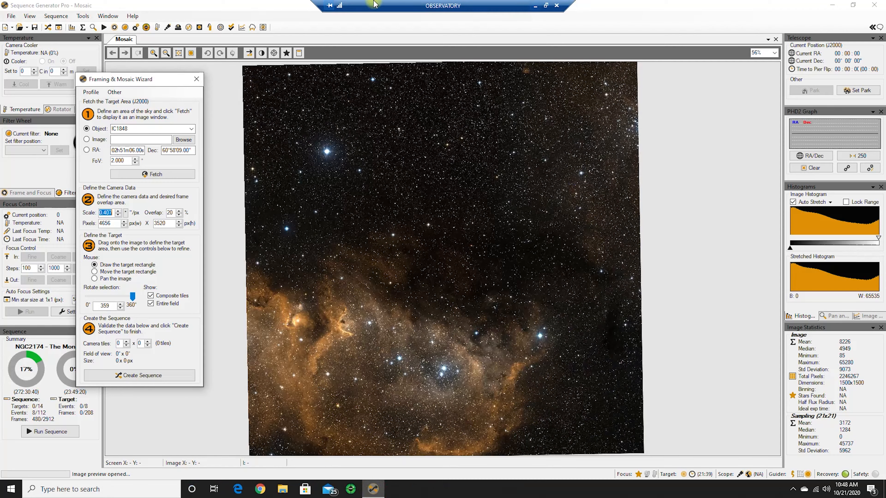
left_click(151, 129)
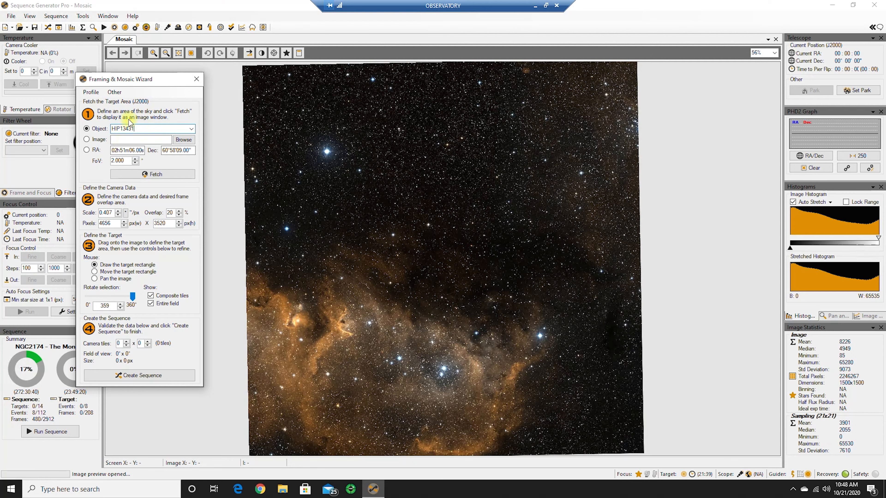
left_click(154, 175)
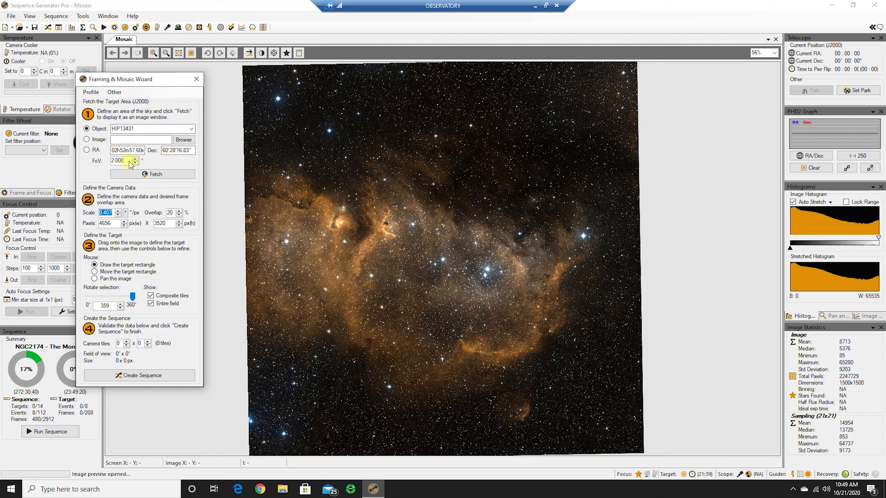
left_click(114, 161)
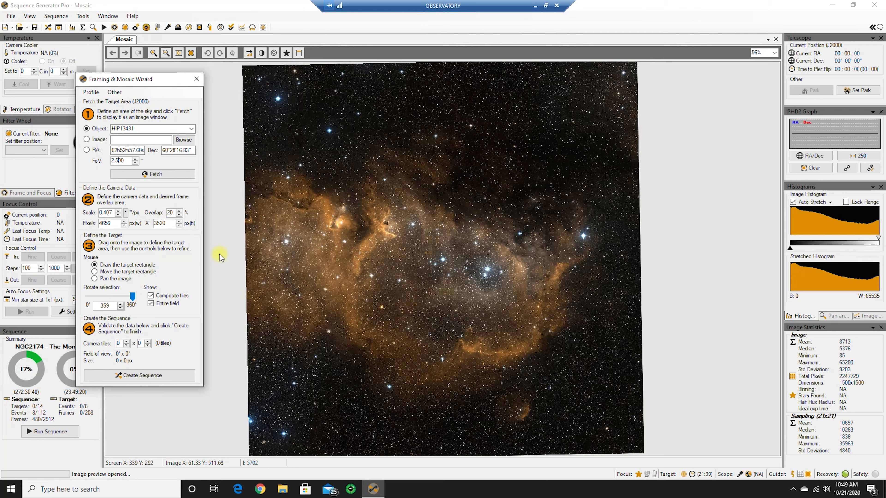
left_click(154, 174)
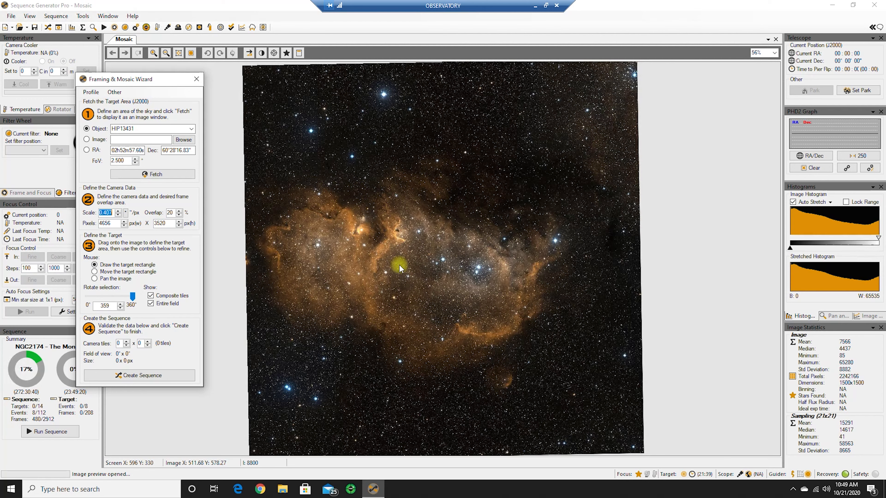
Draw a 1 x 1 target tile on the nebula and move it over the bright junction between its two lobes
mouse_move(394, 244)
left_mouse_down()
mouse_move(454, 318)
mouse_move(493, 344)
left_mouse_up()
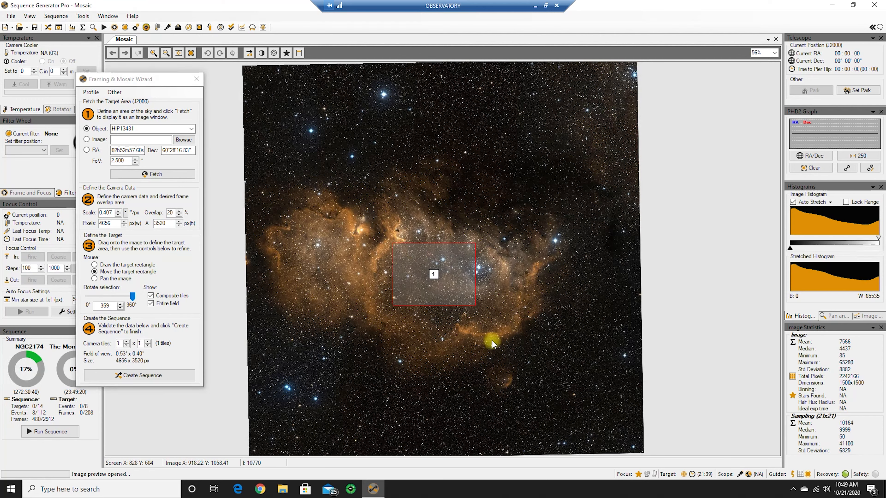
left_click_drag(433, 271, 410, 262)
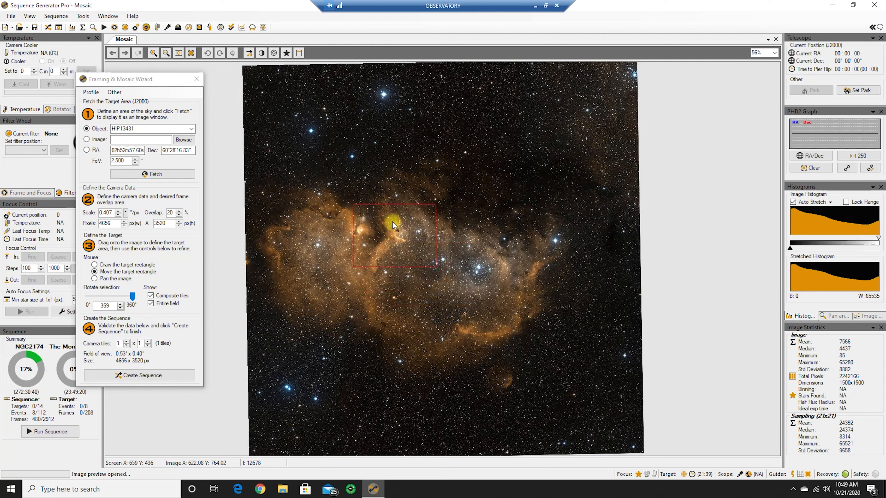
left_click_drag(392, 222, 378, 229)
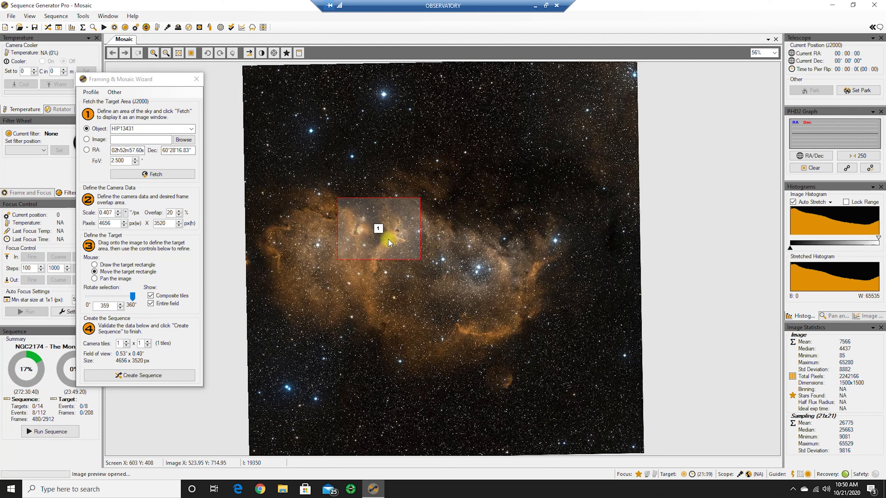
right_click(376, 228)
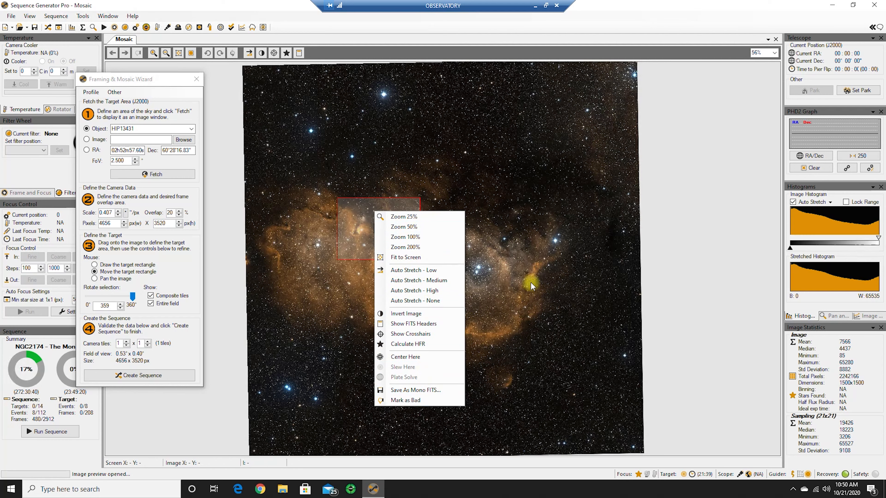
left_click(531, 283)
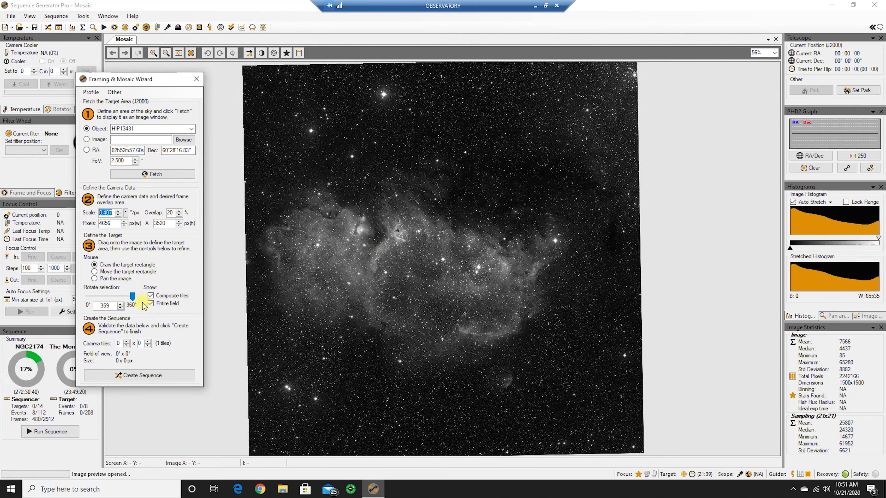
Rotate the selection to 173° and discard the stray single tile placed below the nebula
left_click(132, 298)
left_click_drag(132, 297, 110, 295)
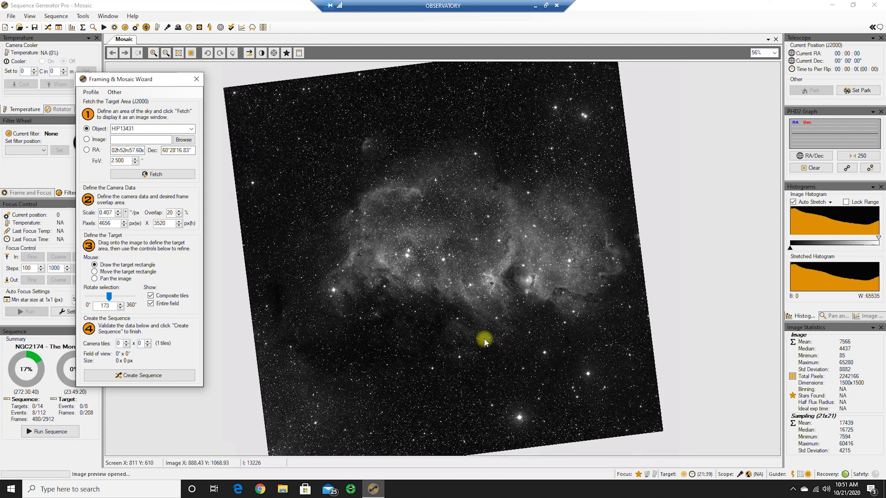
left_click(310, 352)
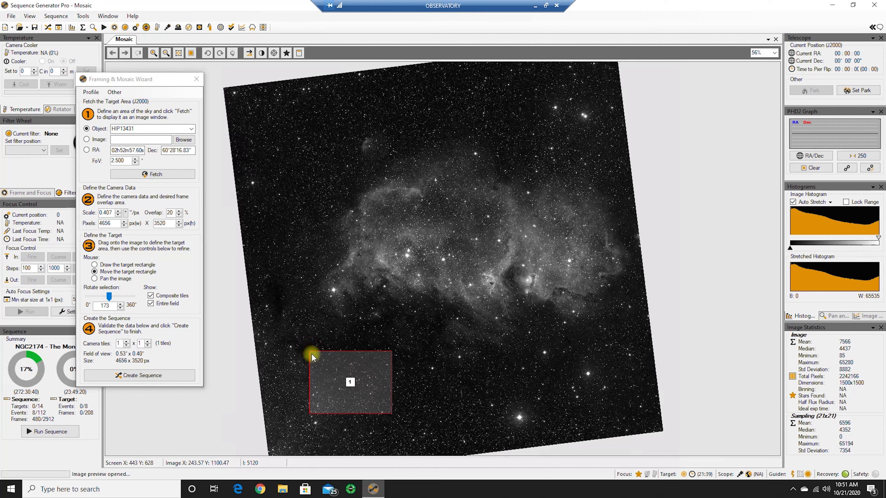
right_click(349, 366)
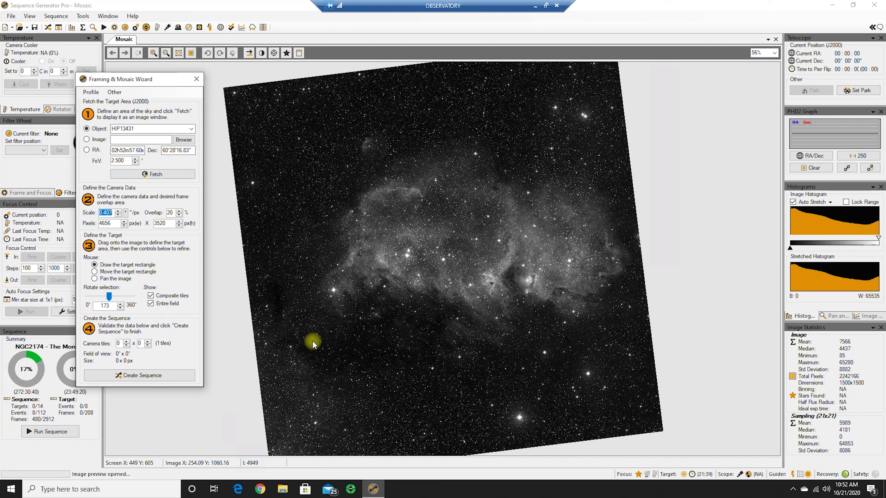
Draw a 5 x 5 mosaic of about 2.21° x 1.67° over the whole nebula and move it slightly upward to centre it
left_click_drag(302, 343, 640, 127)
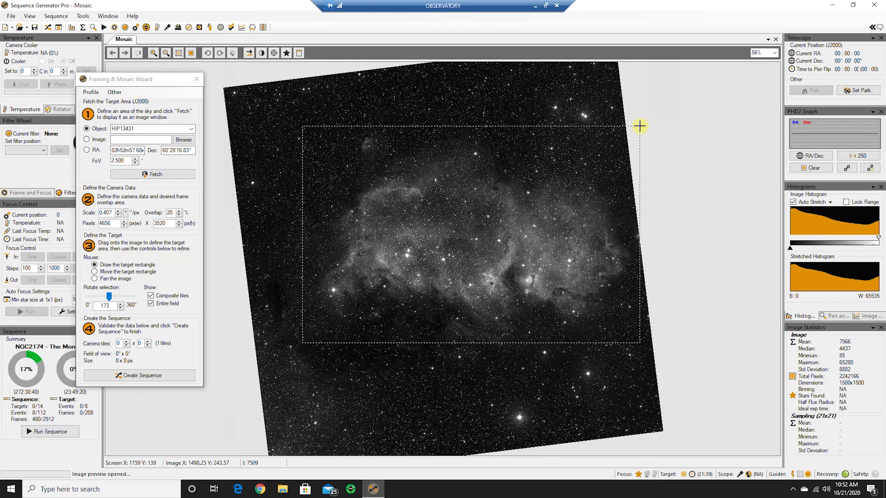
left_click_drag(640, 126, 642, 130)
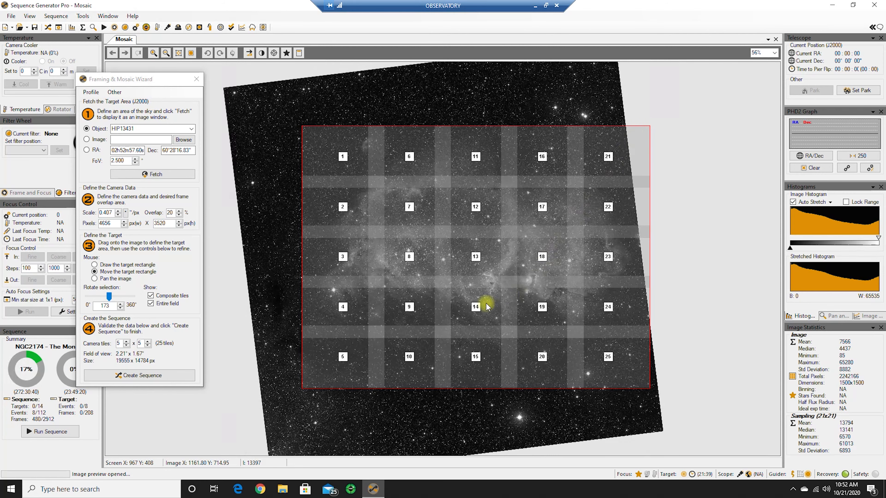
left_click(478, 258)
left_click_drag(478, 257, 477, 241)
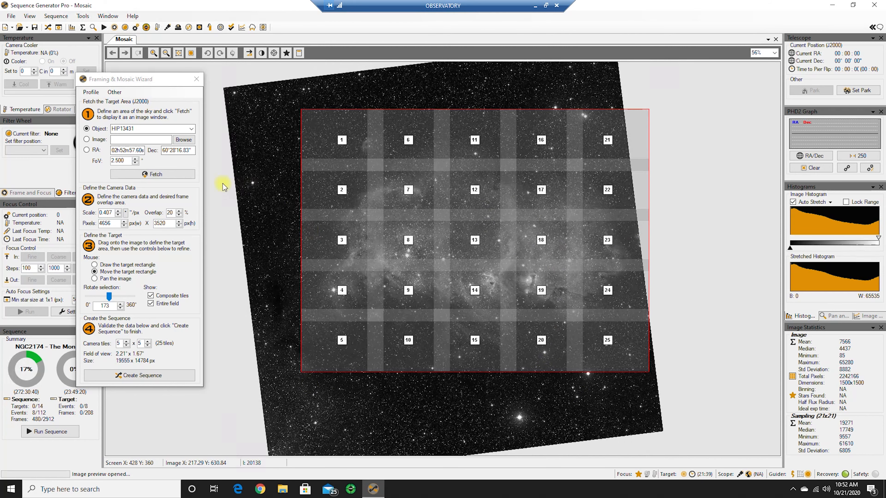
Refetch the HIP13431 field, draw a 2 x 2 mosaic of about 0.95° x 0.71°, and move it to the empty sky above the nebula
left_click(150, 174)
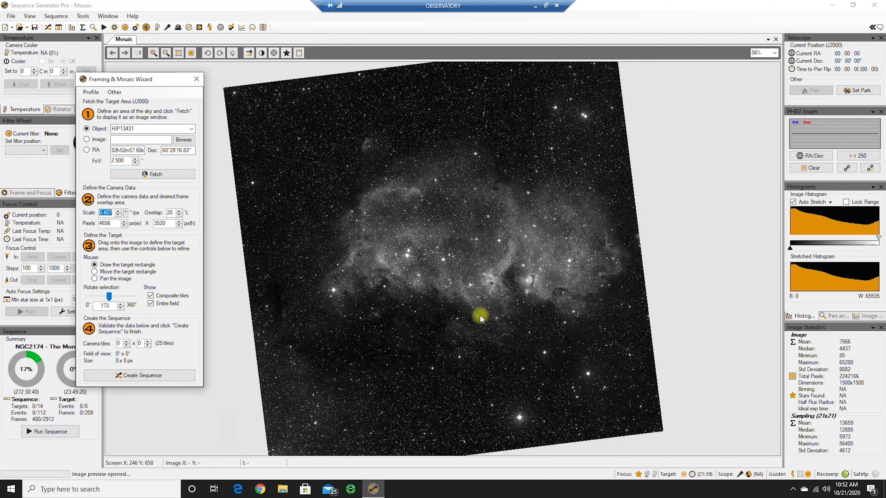
left_click_drag(468, 321, 593, 247)
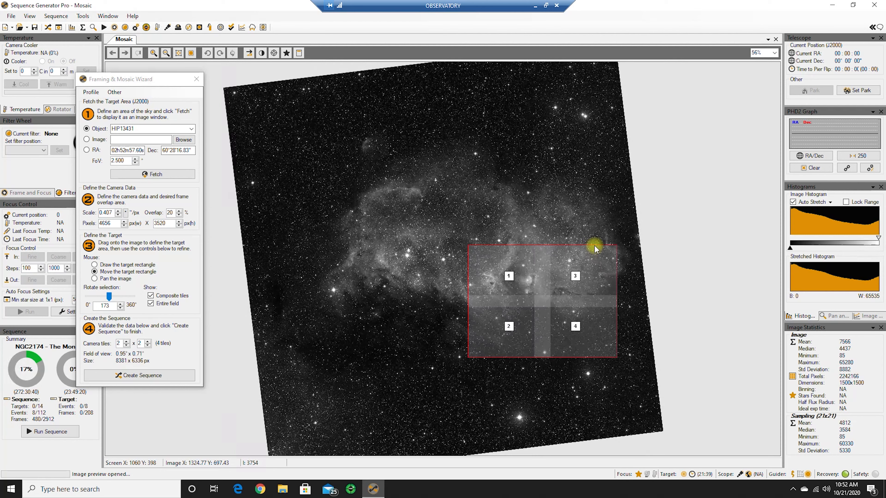
left_click_drag(541, 302, 518, 286)
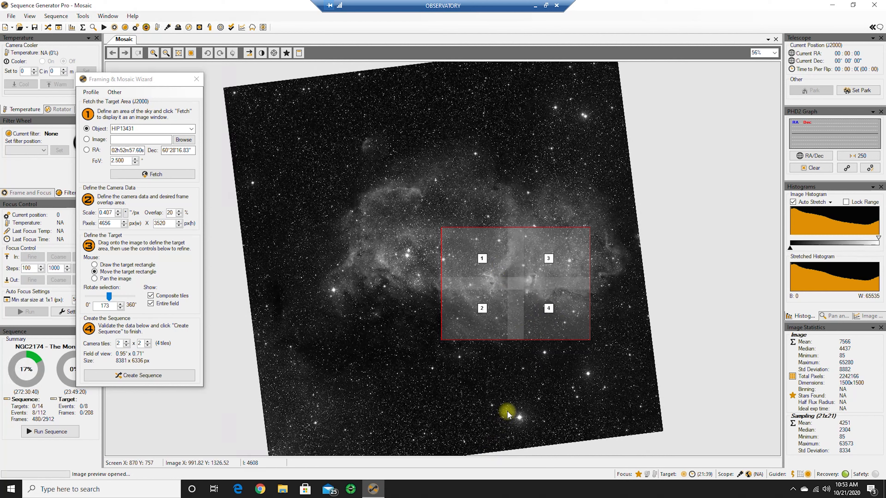
left_click_drag(513, 277, 346, 144)
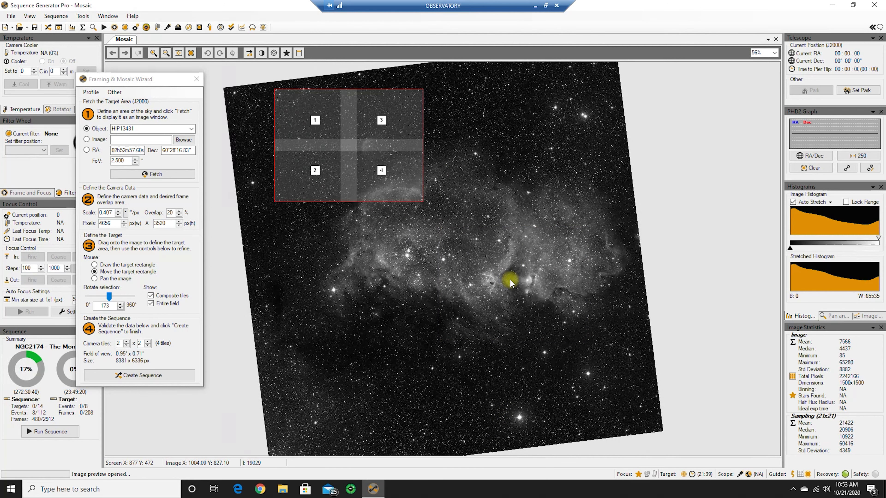
Recentre the mosaic canvas on the nebula's bright junction and place a 2 x 2 mosaic of about 0.95° x 0.71° over it
right_click(509, 279)
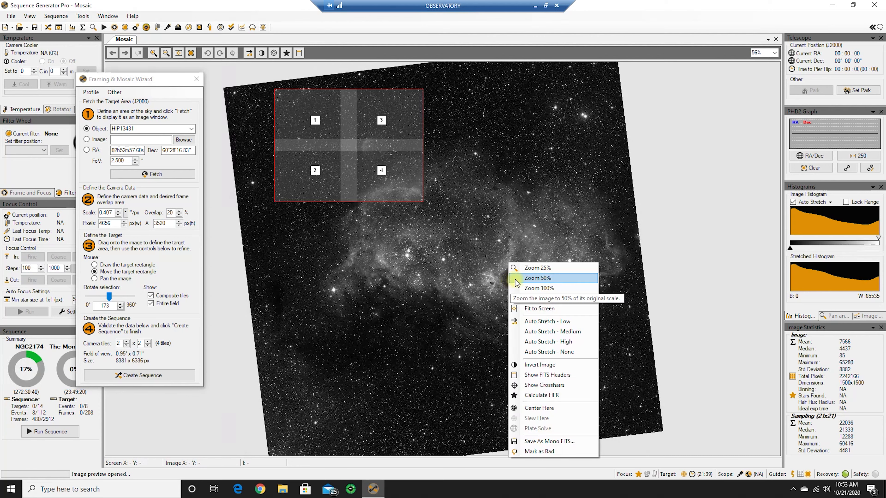
left_click(530, 408)
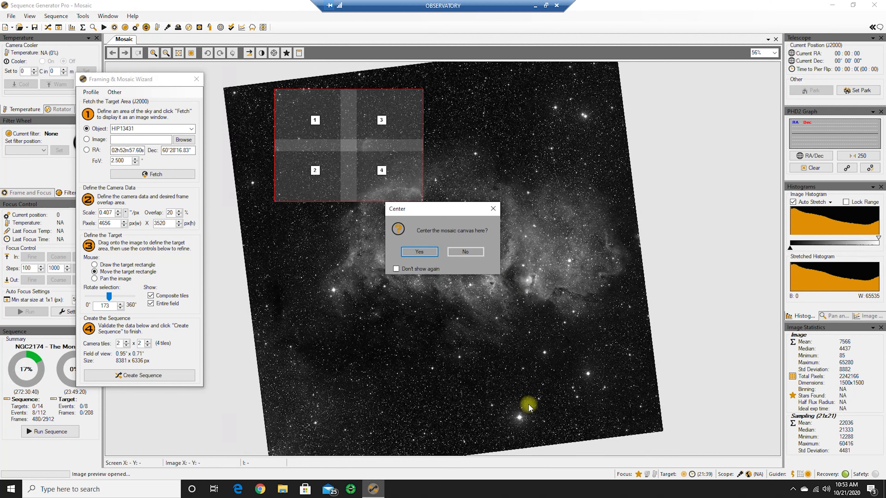
left_click(417, 253)
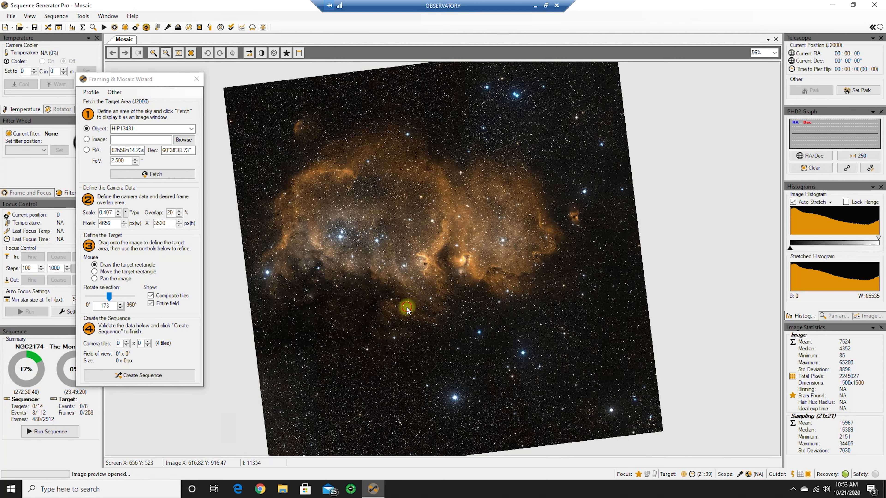
left_click_drag(407, 306, 507, 227)
left_click_drag(483, 282, 448, 264)
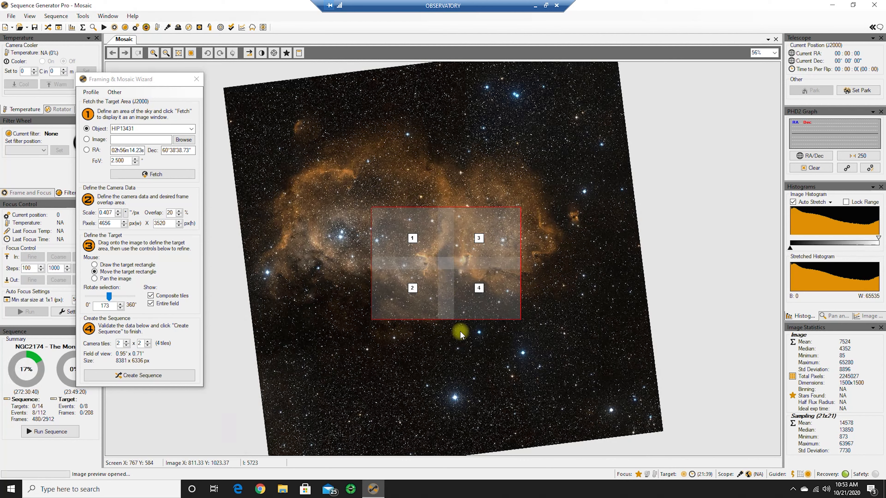
Create the sequence from the four tiles with the target name InnerSoulNebula, appending the targets to the existing sequence
left_click(140, 376)
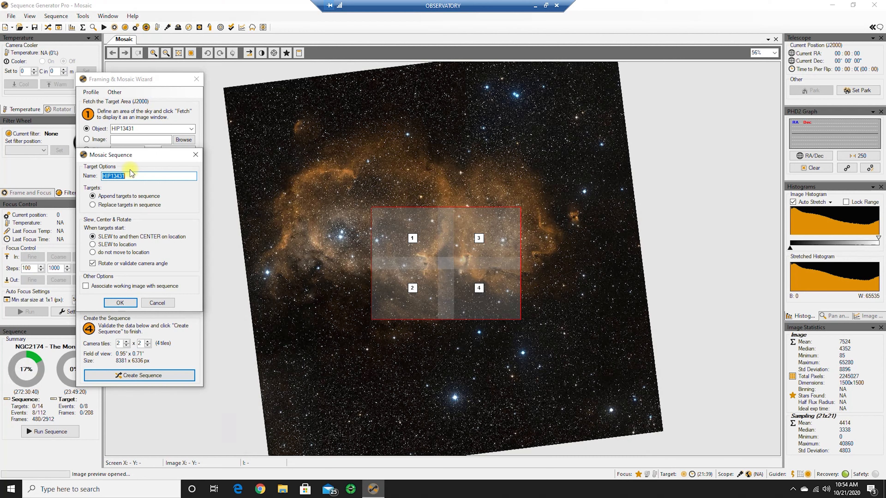
type("InnerSoulNebula")
left_click(119, 303)
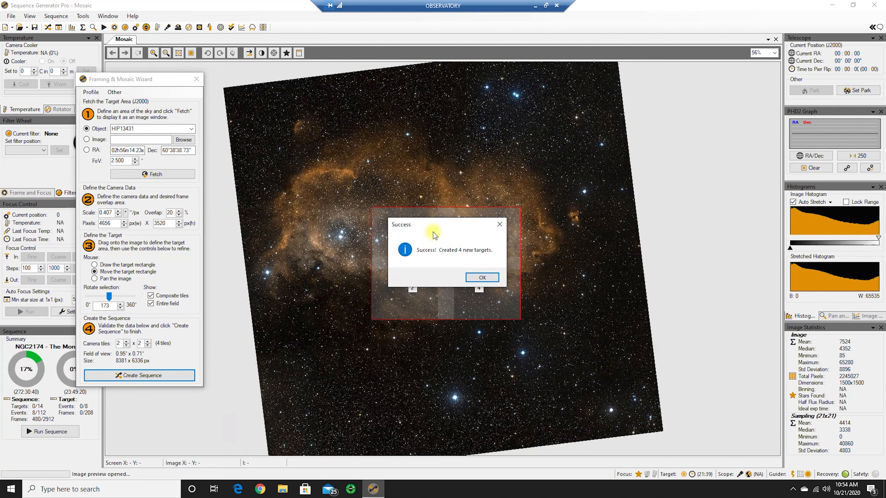
left_click(478, 278)
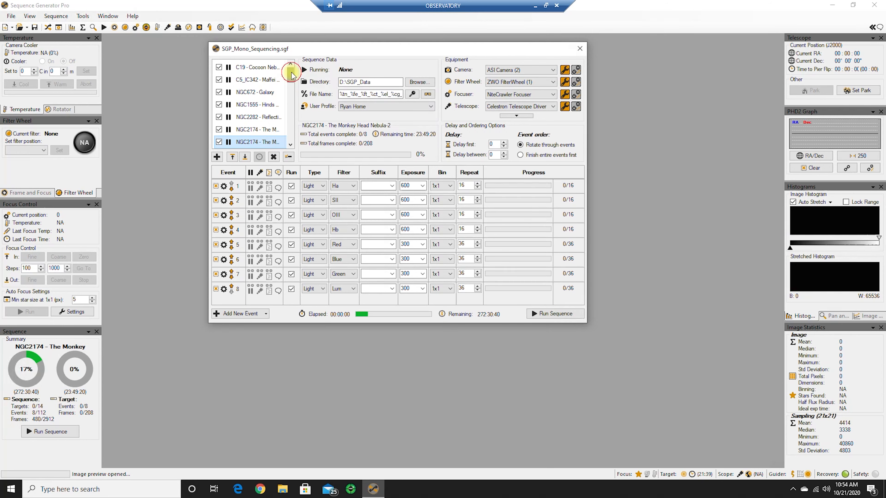
Select the InnerSoulNebula-1 target and review the sequence's target list from beginning to end
left_click_drag(292, 72, 286, 141)
left_click(257, 103)
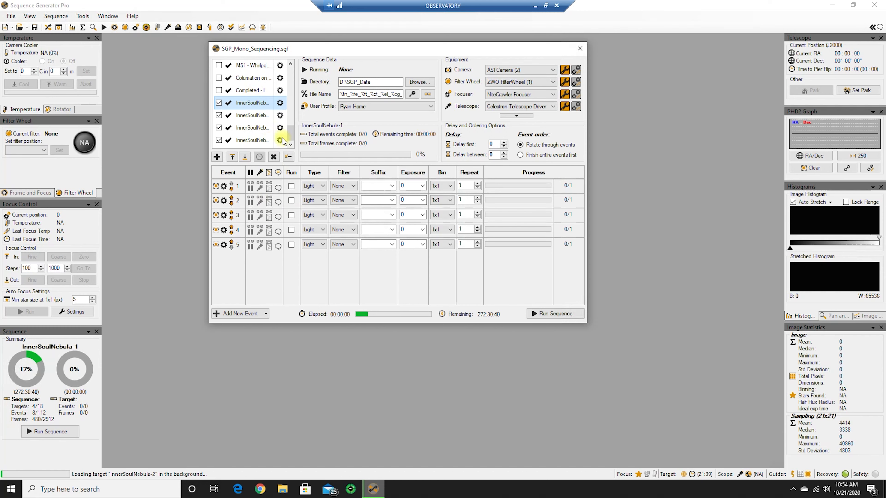
left_click_drag(291, 130, 292, 63)
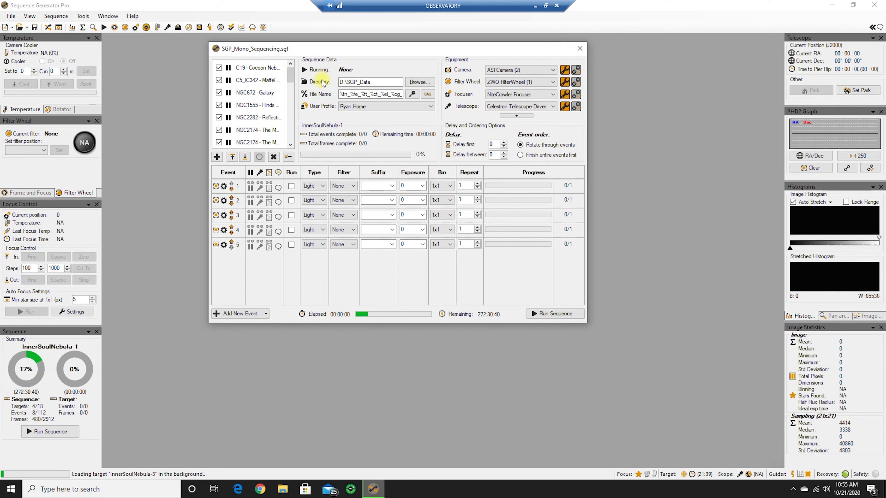
mouse_move(246, 84)
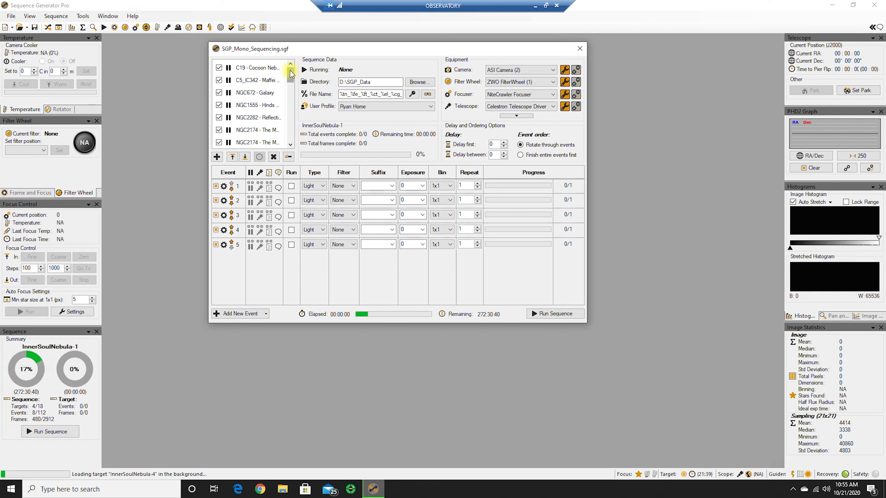
left_click_drag(290, 74, 290, 136)
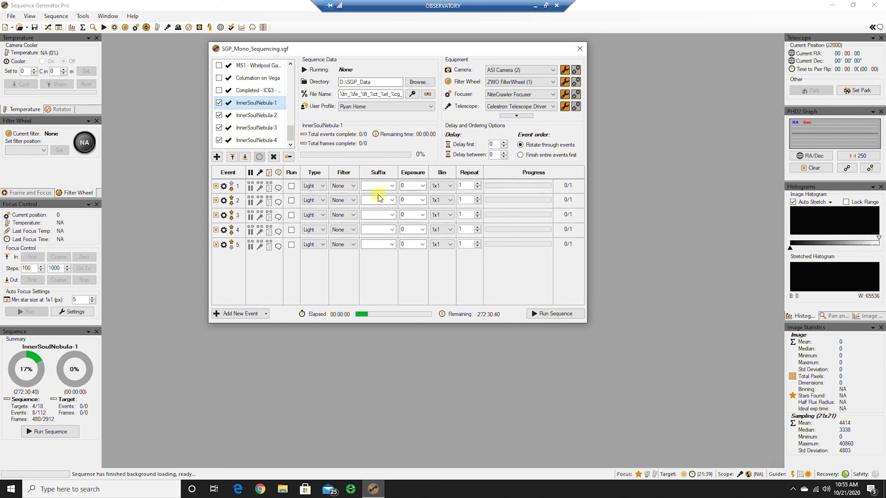
Switch to Stellarium, select the Soul Nebula and centre the sensor frame on it
left_click(536, 7)
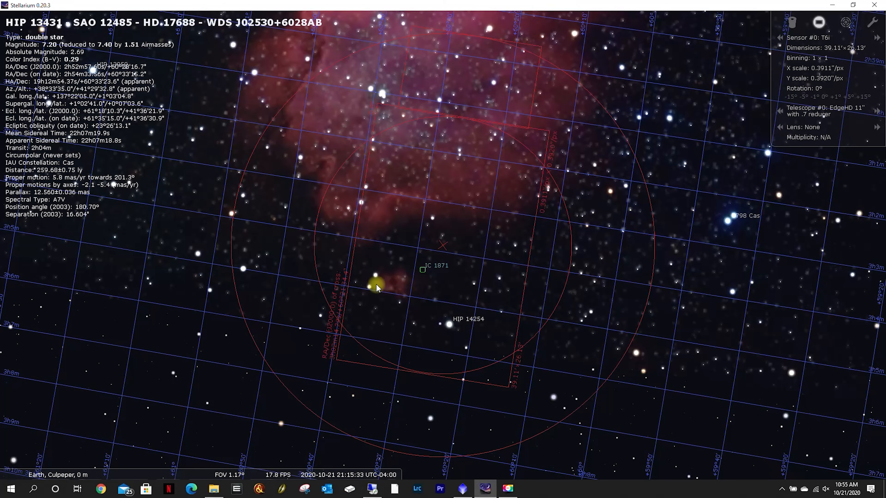
scroll(463, 140, "down", 4)
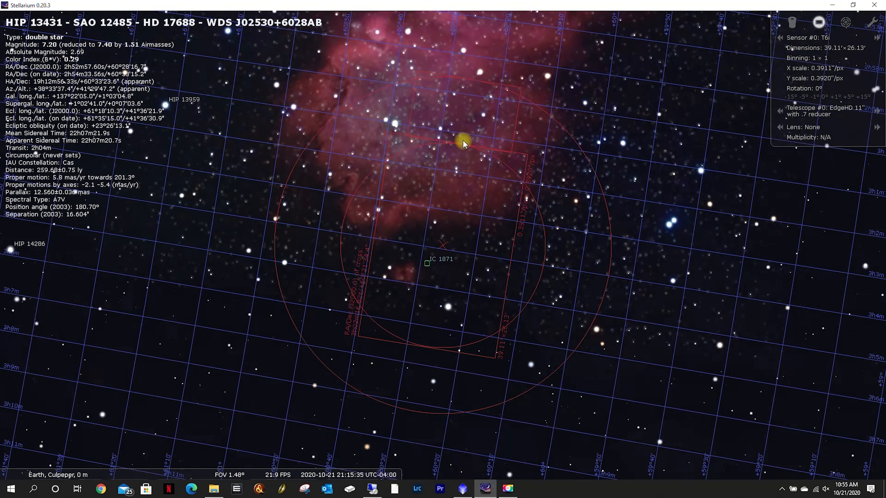
left_click_drag(484, 89, 485, 168)
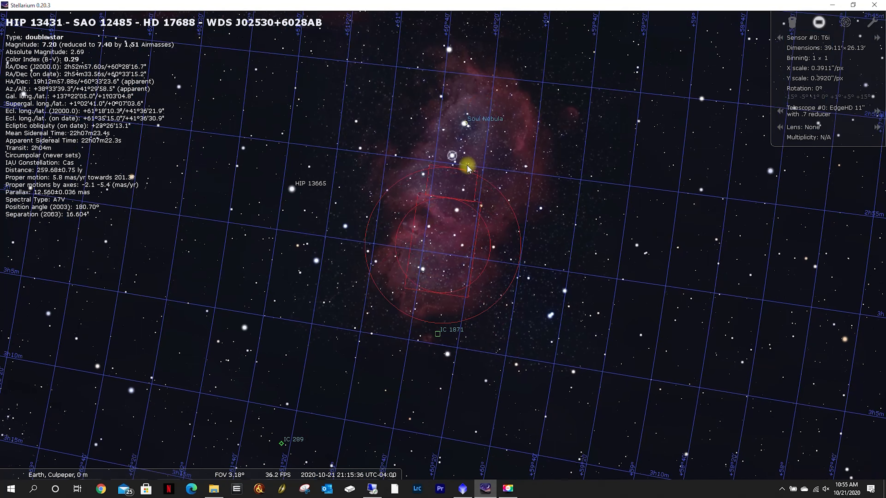
left_click(462, 123)
left_click(817, 23)
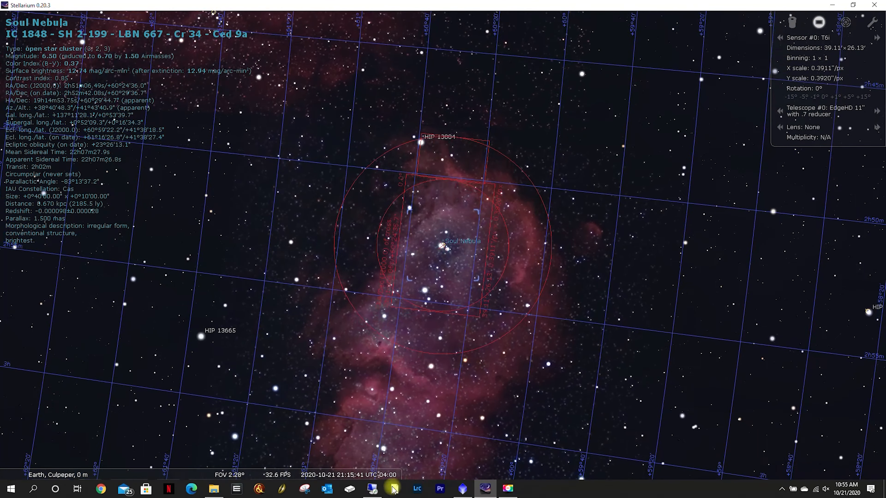
Rewind the simulated sky to about 20:45 on 2020-10-21 and resume normal time speed
left_click(329, 471)
left_click(329, 472)
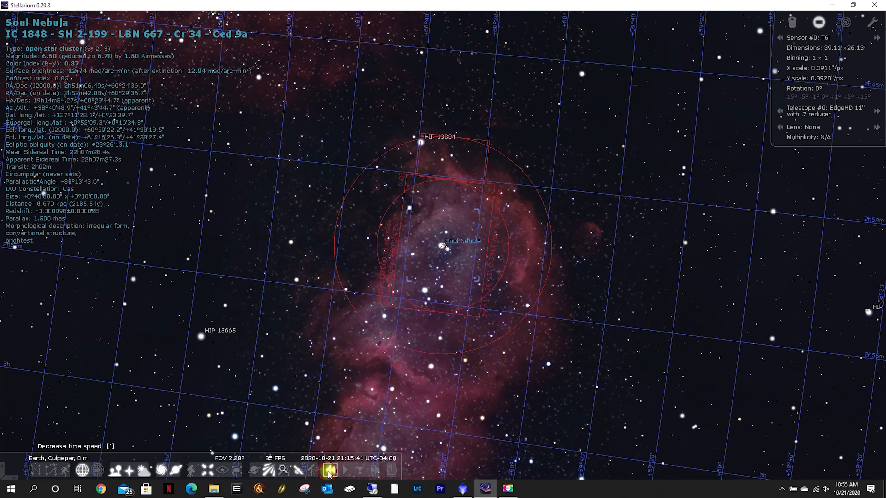
left_click(329, 472)
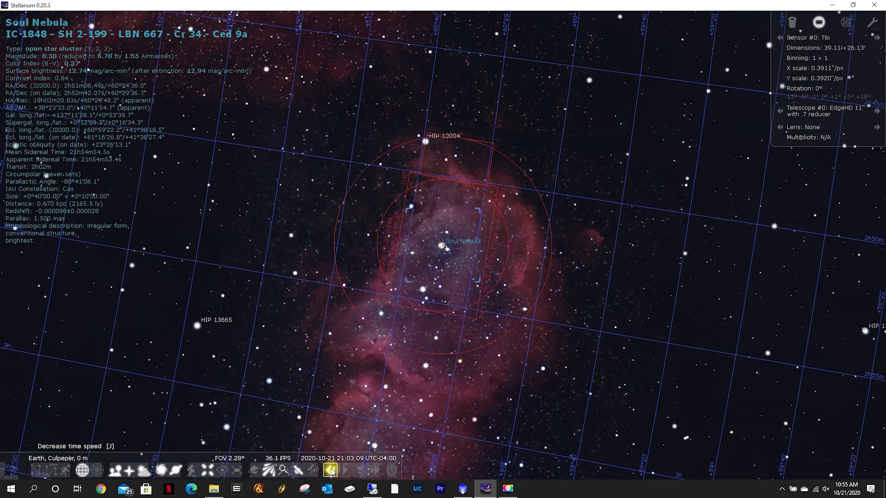
left_click(346, 471)
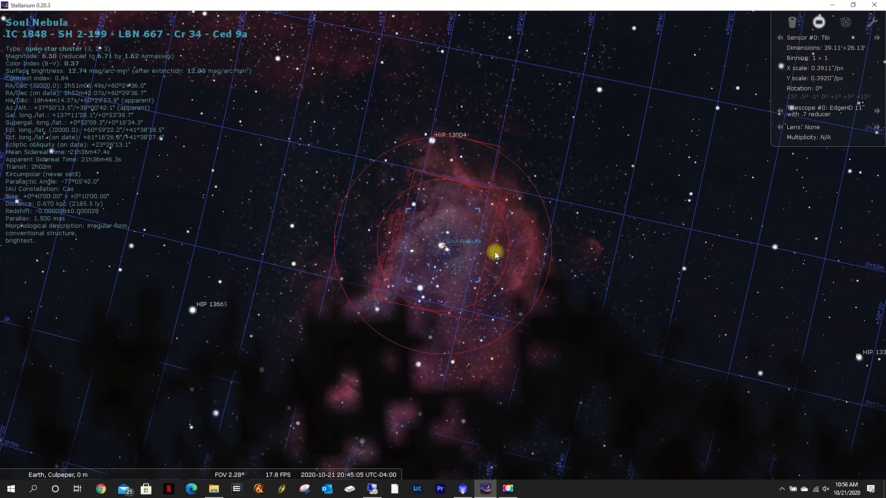
Search for the Monkey Head Nebula and centre the view on it
key("F3")
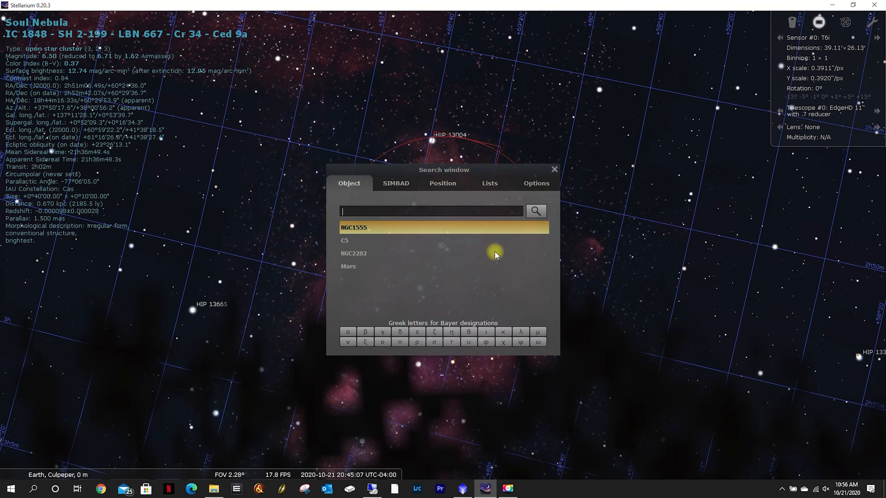
type("Monkey")
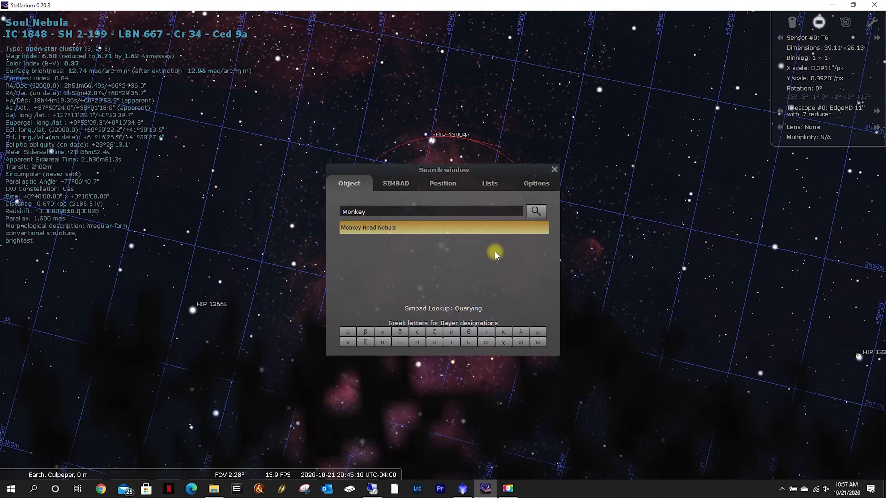
key("Return")
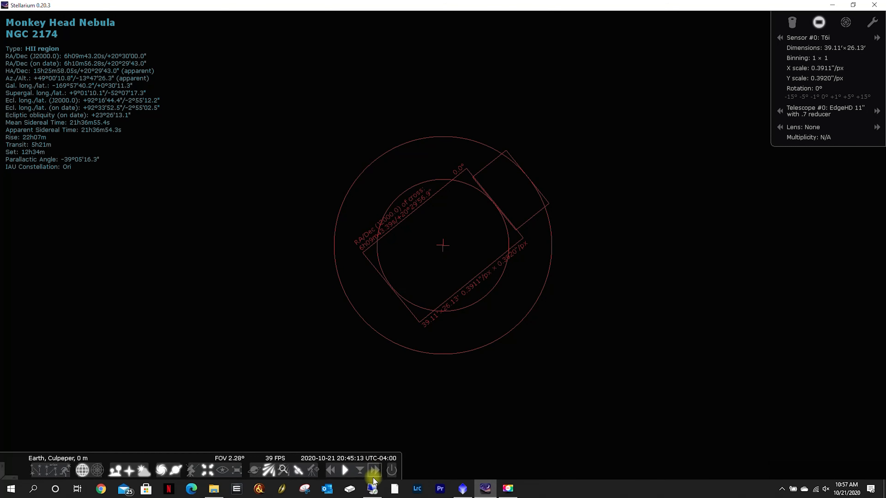
Advance the simulated sky to about 01:46 on 2020-10-22 and examine the Monkey Head Nebula inside the sensor frame
left_click(373, 475)
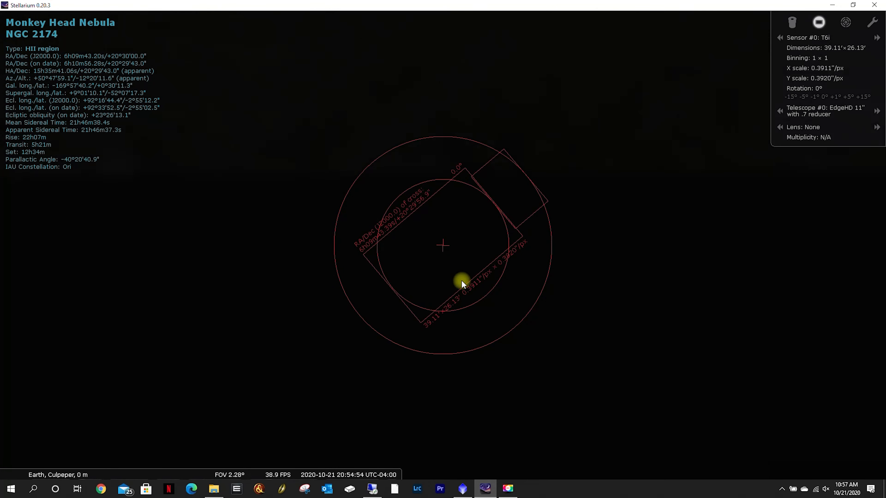
scroll(459, 295, "down", 5)
scroll(459, 295, "down", 1)
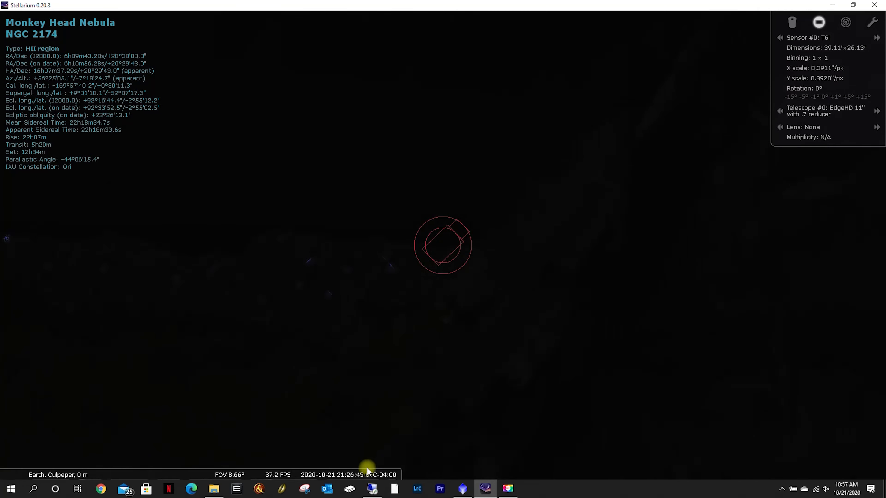
mouse_move(369, 454)
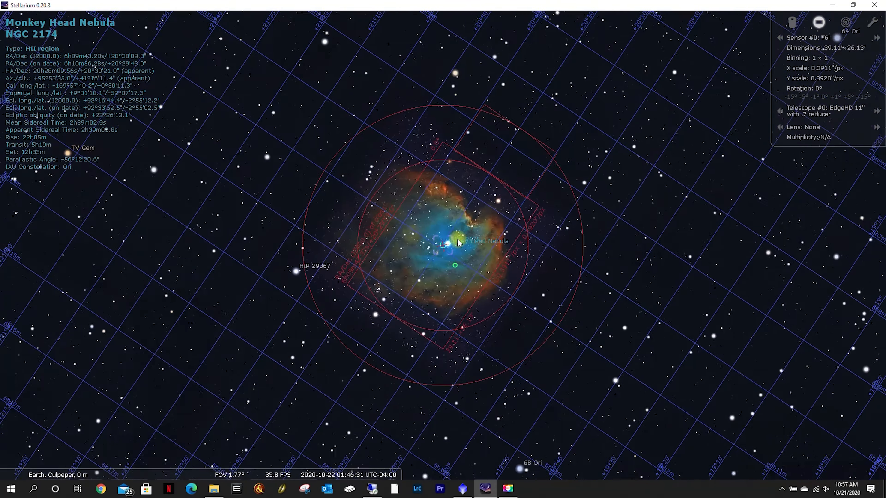
scroll(459, 243, "up", 3)
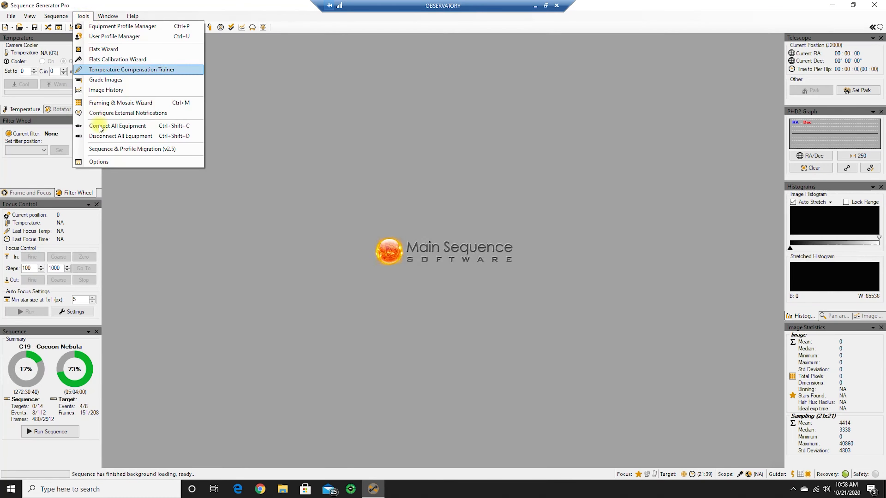
In Sequence Generator Pro, open the Framing & Mosaic Wizard and fetch NGC2174 with a 2.000° field of view
left_click(120, 103)
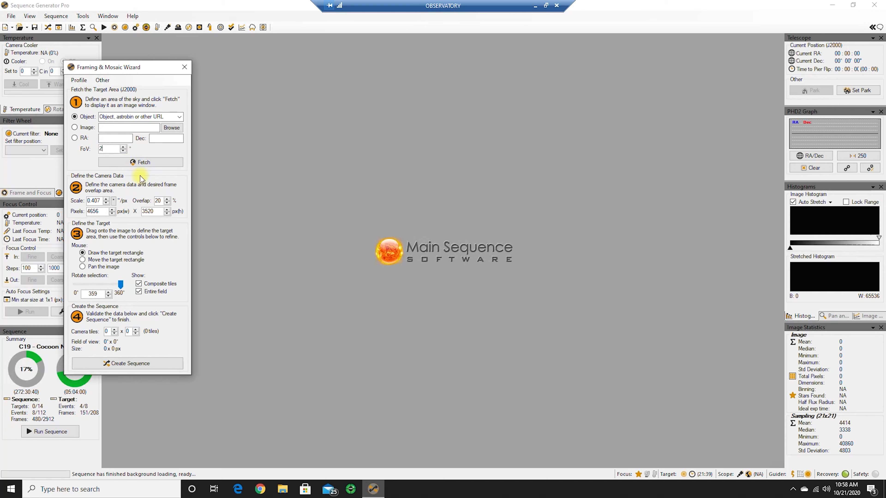
left_click(141, 116)
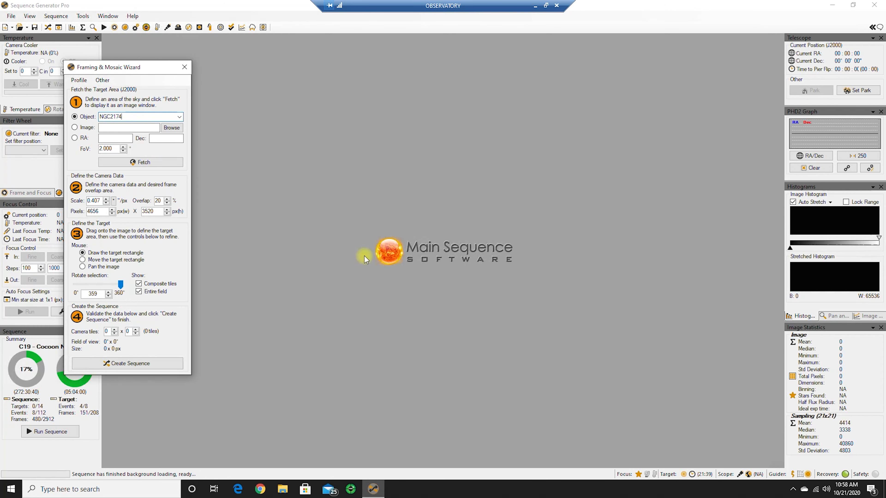
left_click(120, 165)
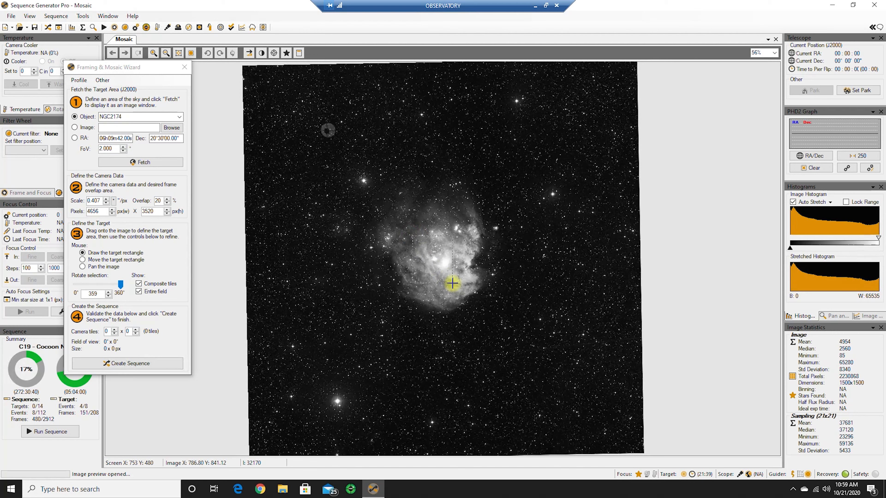
Draw a 1 x 1 target tile of about 0.53° x 0.40° and move it across the nebula to its upper-left edge
left_click_drag(452, 284, 533, 372)
left_click_drag(465, 273, 427, 251)
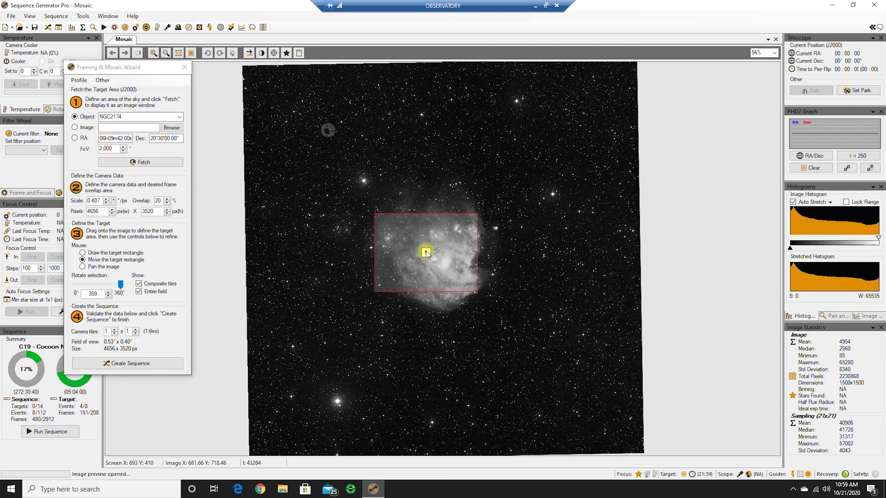
mouse_move(426, 254)
left_mouse_down()
mouse_move(404, 227)
mouse_move(390, 231)
left_mouse_up()
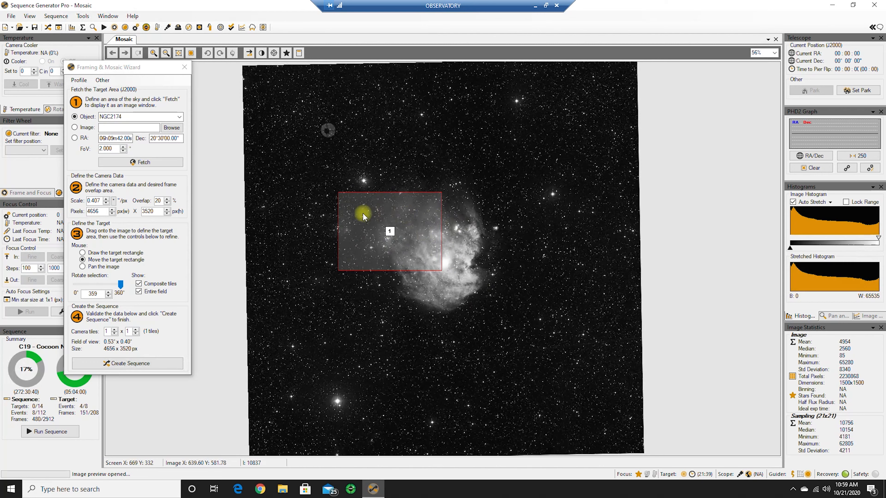
Refetch the NGC2174 field and draw a 2 x 3 mosaic of about 0.95° x 1.03° over the whole nebula
left_click(140, 162)
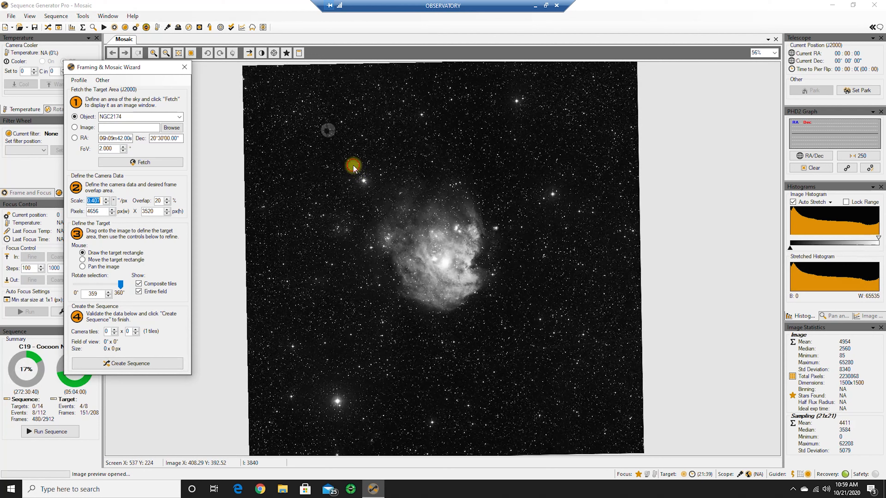
left_click_drag(353, 165, 520, 332)
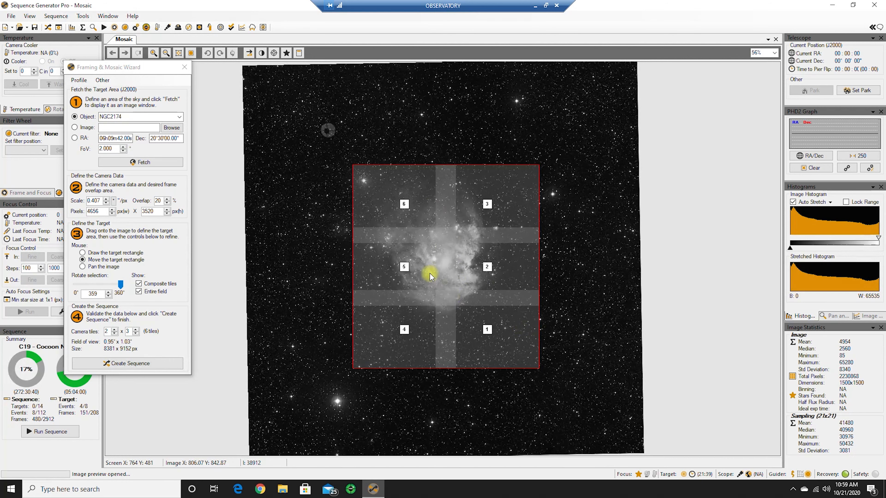
Shift the 2 x 3 mosaic up and to the left over the Monkey Head Nebula and close the Framing & Mosaic Wizard
left_click_drag(449, 273, 437, 251)
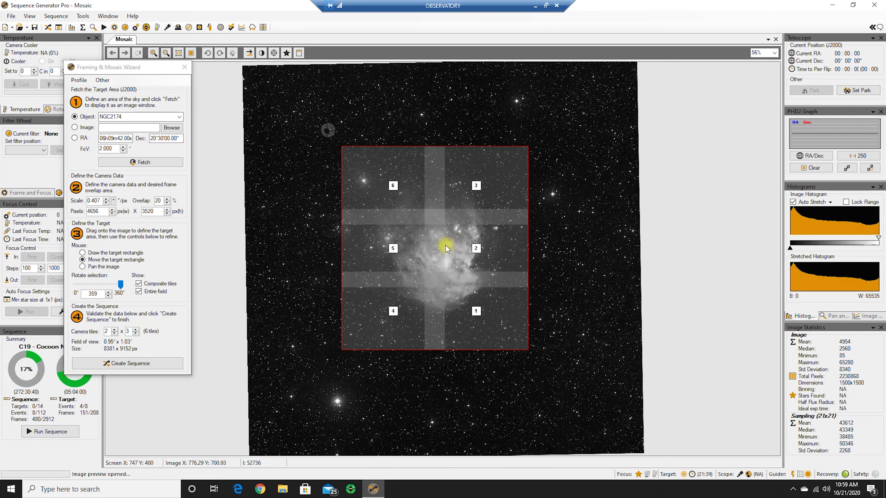
left_click_drag(438, 244, 438, 250)
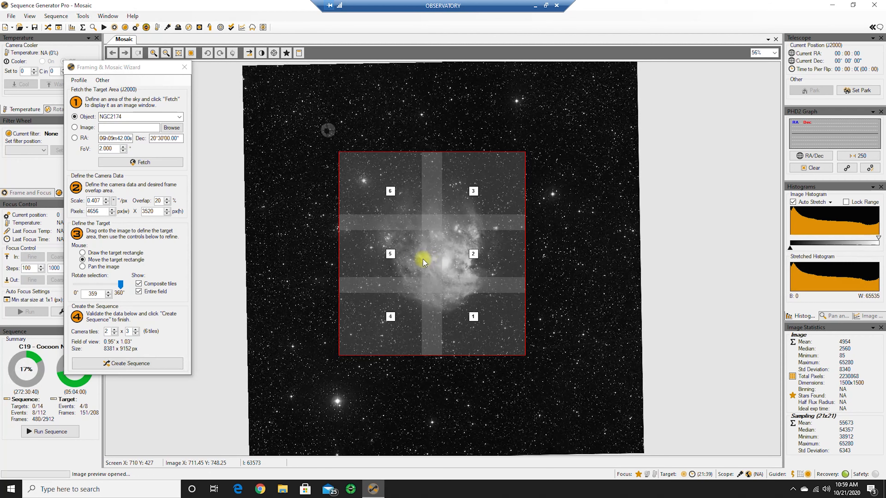
mouse_move(434, 262)
left_mouse_down()
mouse_move(399, 261)
mouse_move(341, 223)
mouse_move(421, 264)
mouse_move(432, 256)
left_mouse_up()
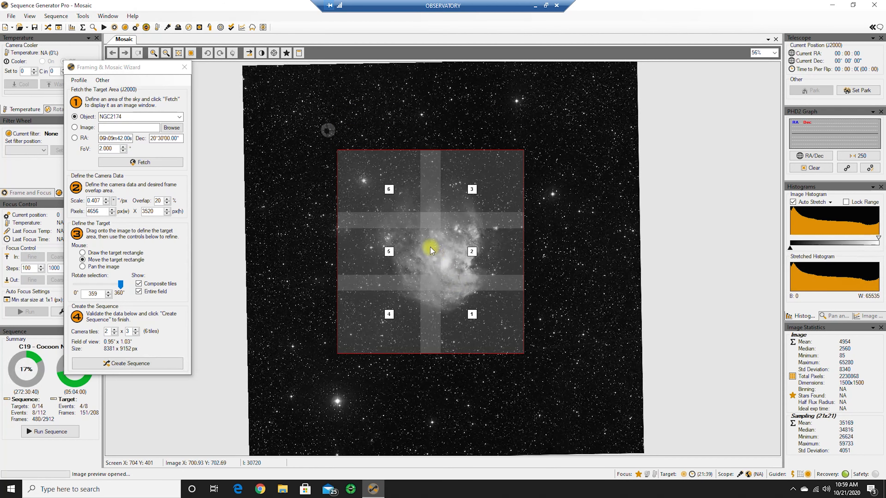
left_click_drag(425, 243, 370, 237)
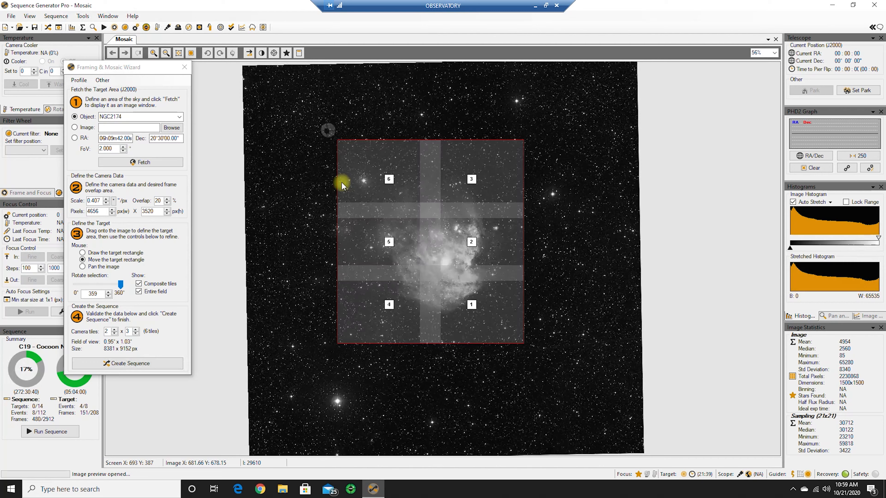
left_click(184, 68)
Review the target settings of NGC2174 - The Monkey Head Nebula-1, including its camera rotation, and look through the sequence's target list
left_click(407, 253)
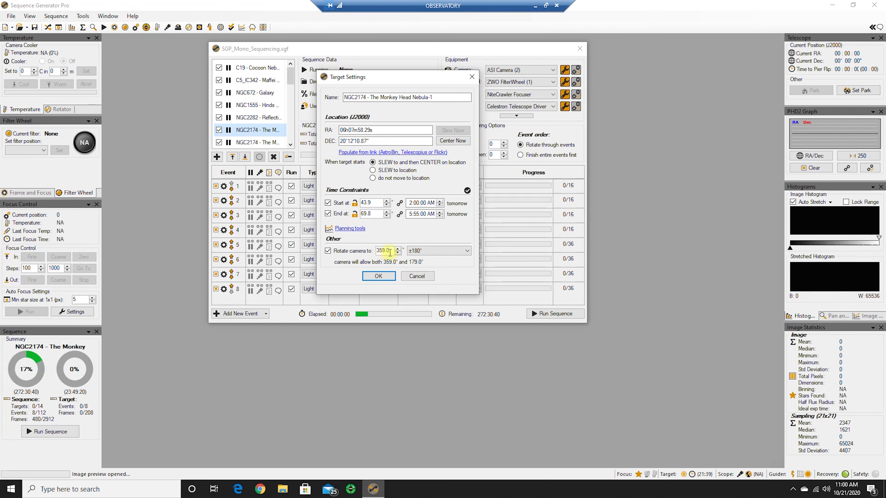
left_click(416, 277)
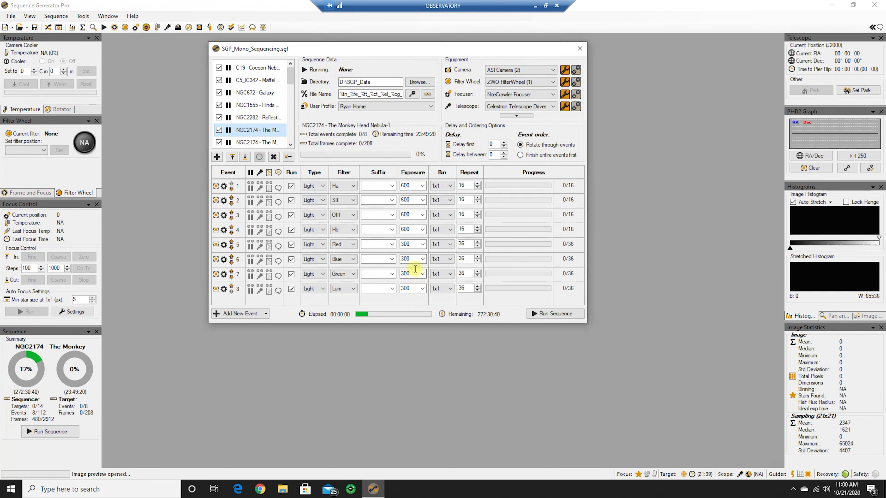
mouse_move(287, 79)
left_click_drag(290, 74, 291, 97)
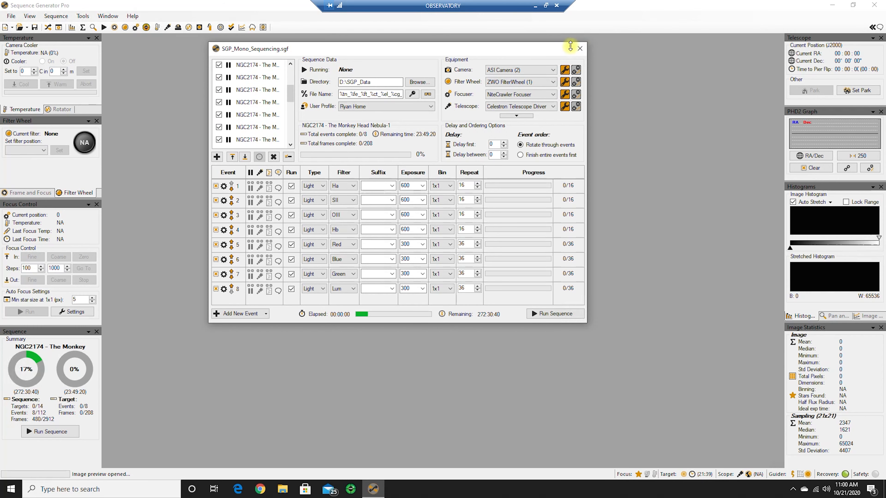
Reopen the Framing & Mosaic Wizard and fetch the NGC2174 field with a 2.000° field of view
left_click(83, 16)
left_click(117, 105)
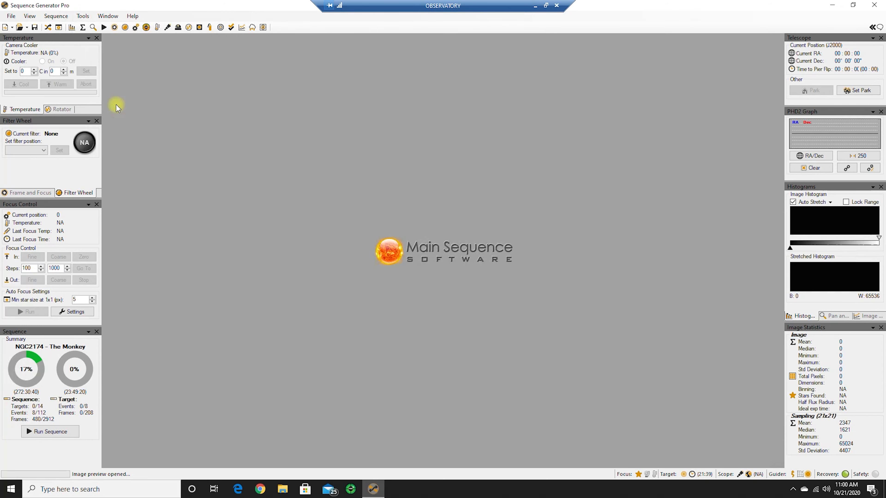
left_click(163, 200)
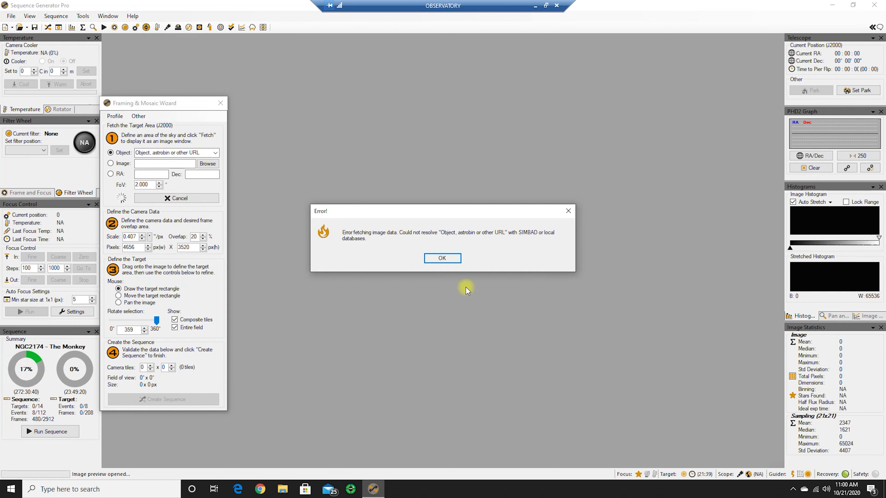
left_click(442, 258)
left_click(171, 152)
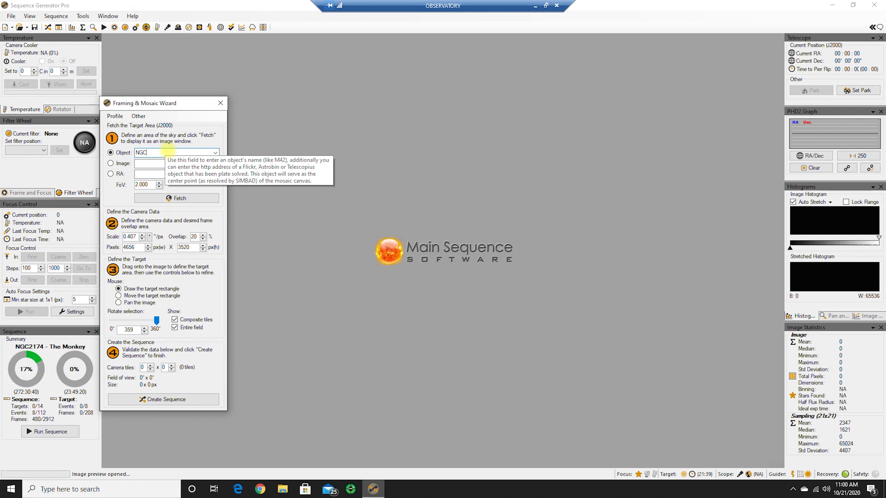
left_click(188, 200)
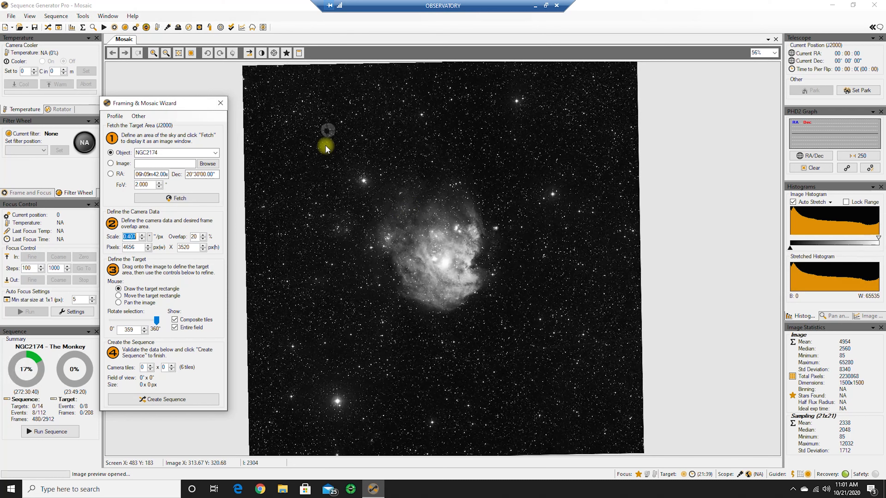
Draw a 3 x 4 mosaic of about 1.37° x 1.35° and move it until tile 6 covers the nebula's core
left_click_drag(326, 145, 555, 360)
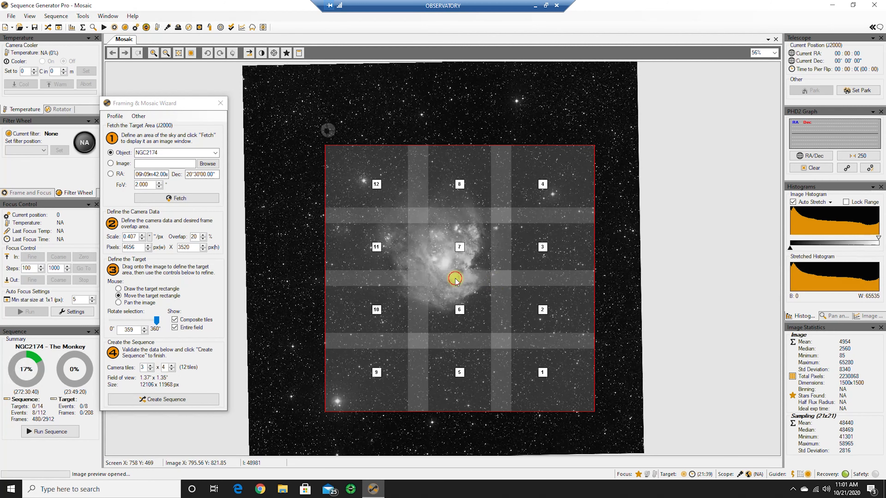
left_click_drag(455, 279, 434, 254)
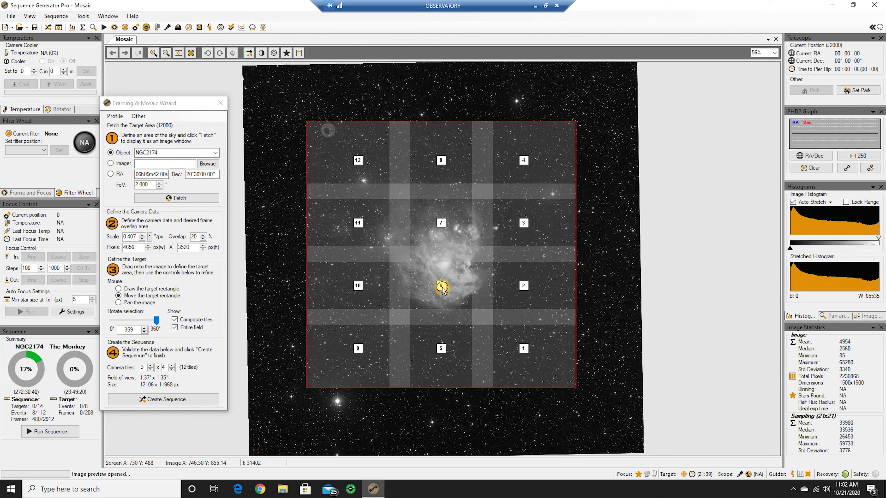
left_click_drag(441, 290, 442, 263)
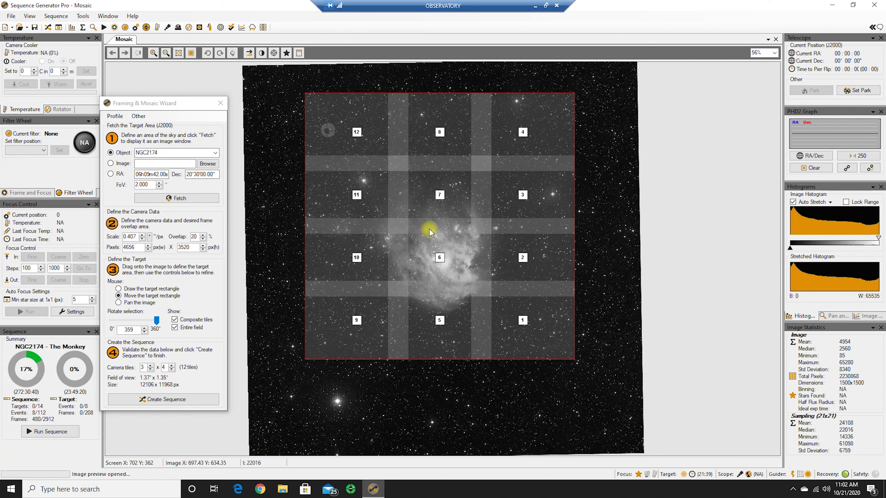
Refetch the NGC2174 field, draw a 2 x 2 mosaic of about 0.95° x 0.71° and centre it over the nebula
left_click(191, 198)
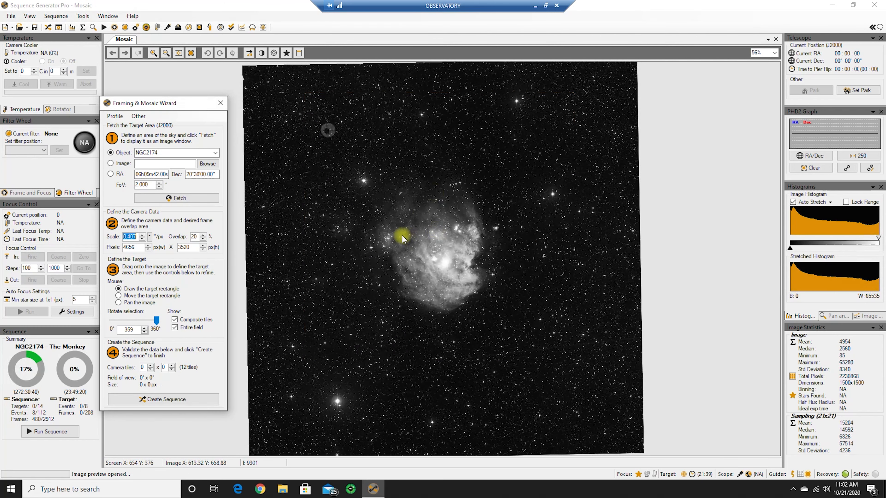
left_click_drag(368, 198, 493, 309)
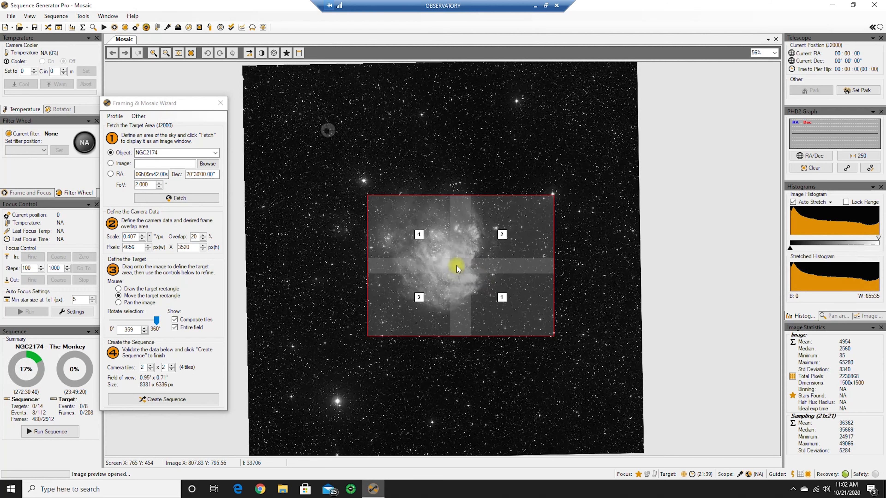
left_click_drag(451, 261, 433, 250)
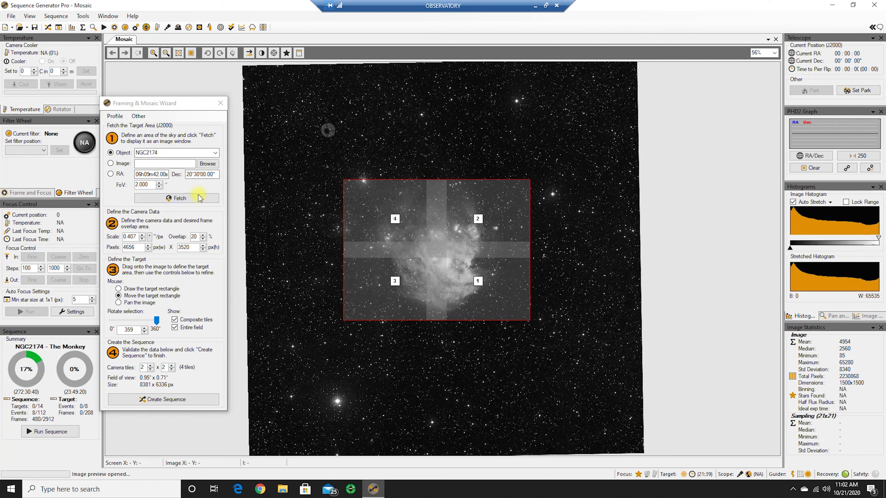
Refetch the NGC2174 field, draw a 2 x 3 mosaic of about 0.95° x 1.03° and shift it so tiles 1 and 2 cover the nebula's core
left_click(211, 198)
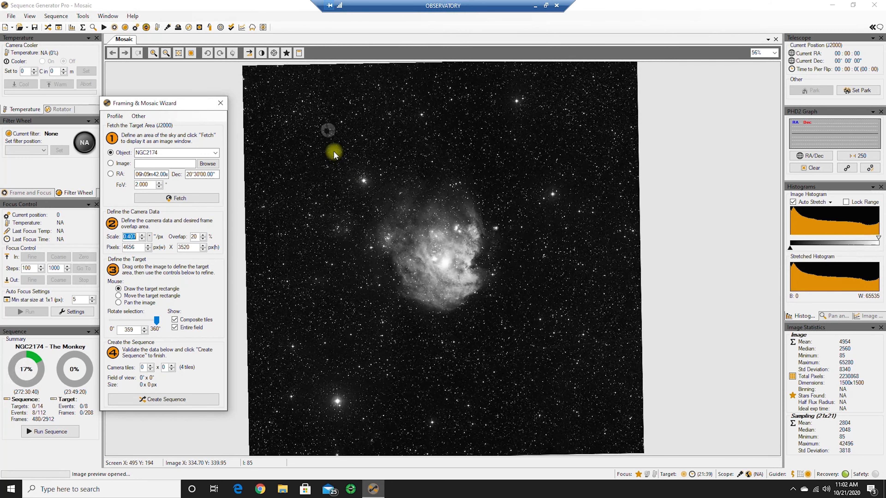
left_click_drag(333, 151, 505, 324)
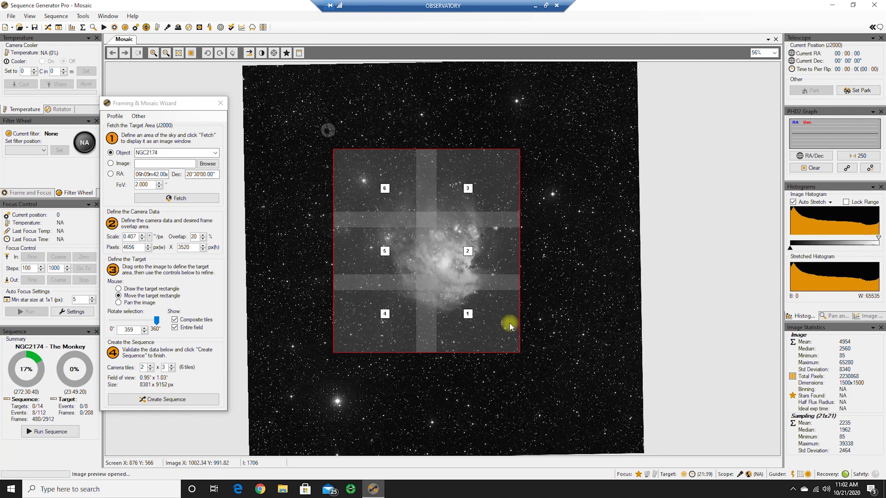
left_click_drag(424, 266, 422, 254)
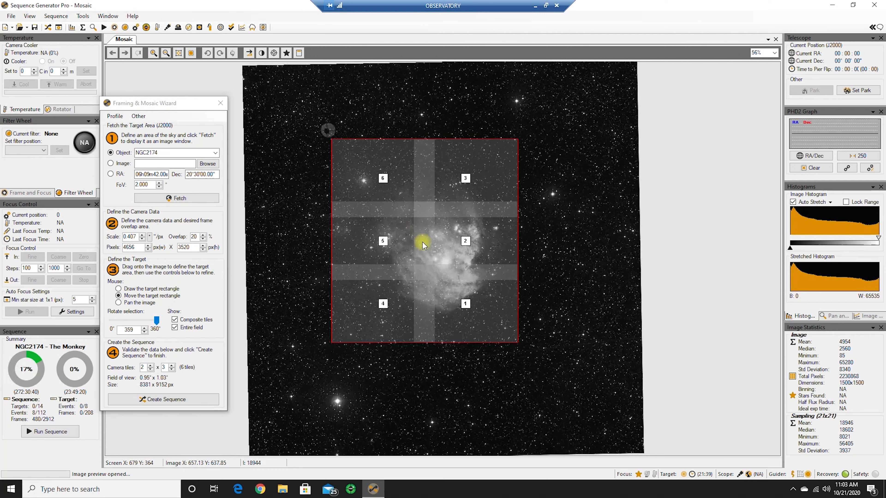
mouse_move(421, 240)
left_mouse_down()
mouse_move(417, 221)
mouse_move(433, 228)
mouse_move(420, 233)
mouse_move(425, 246)
left_mouse_up()
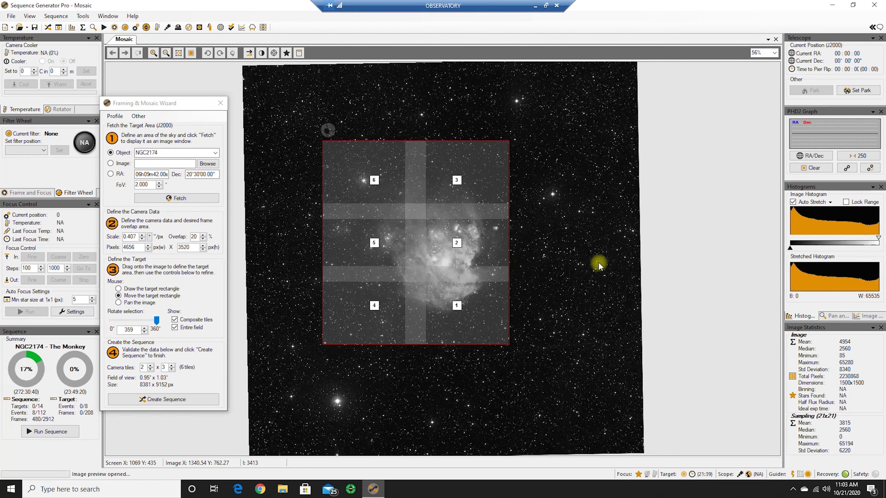